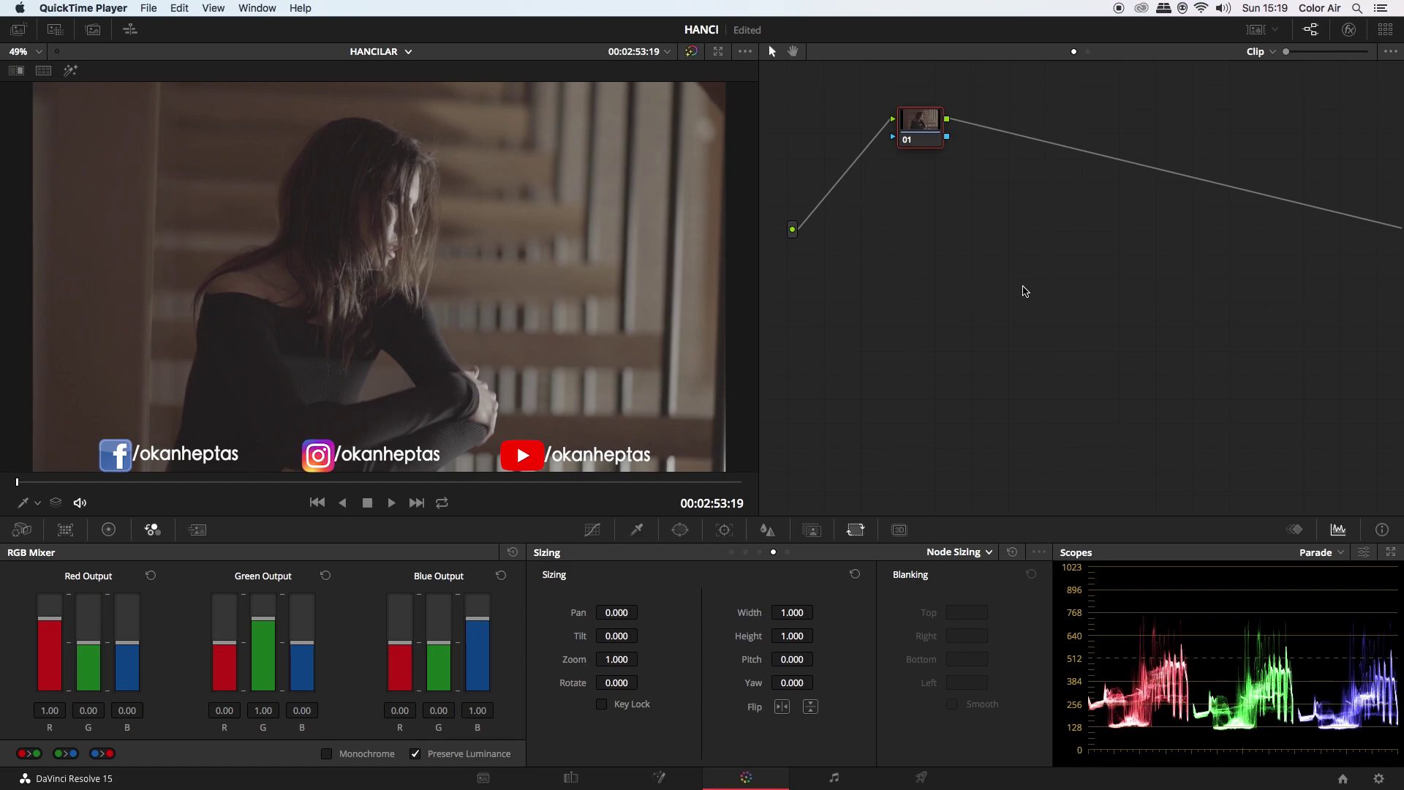
Step: Shift node 01 slightly down-left in the node graph and open the Color menu
{"action": "left_click_drag", "start_coordinate": [925, 131], "coordinate": [911, 147]}
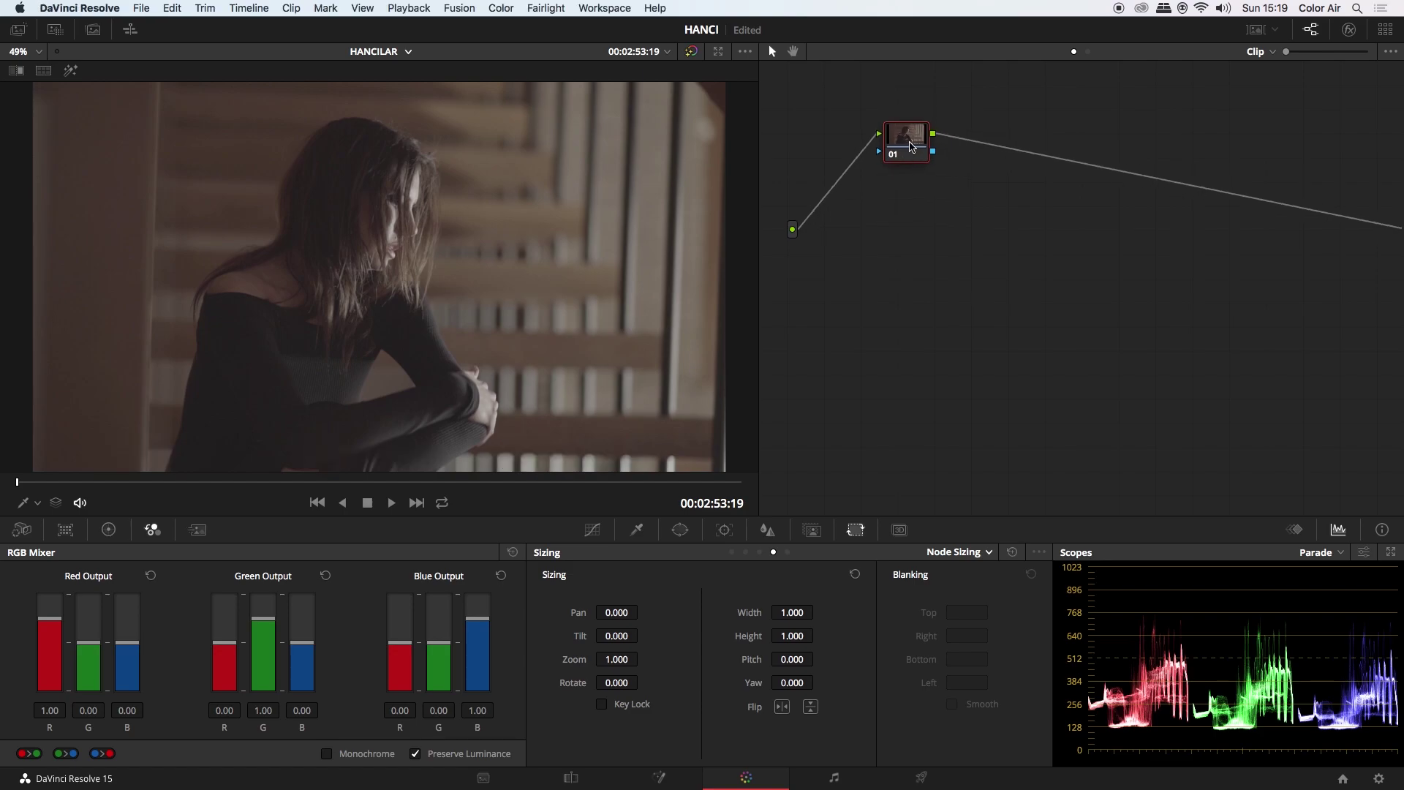
{"action": "left_click", "coordinate": [501, 8]}
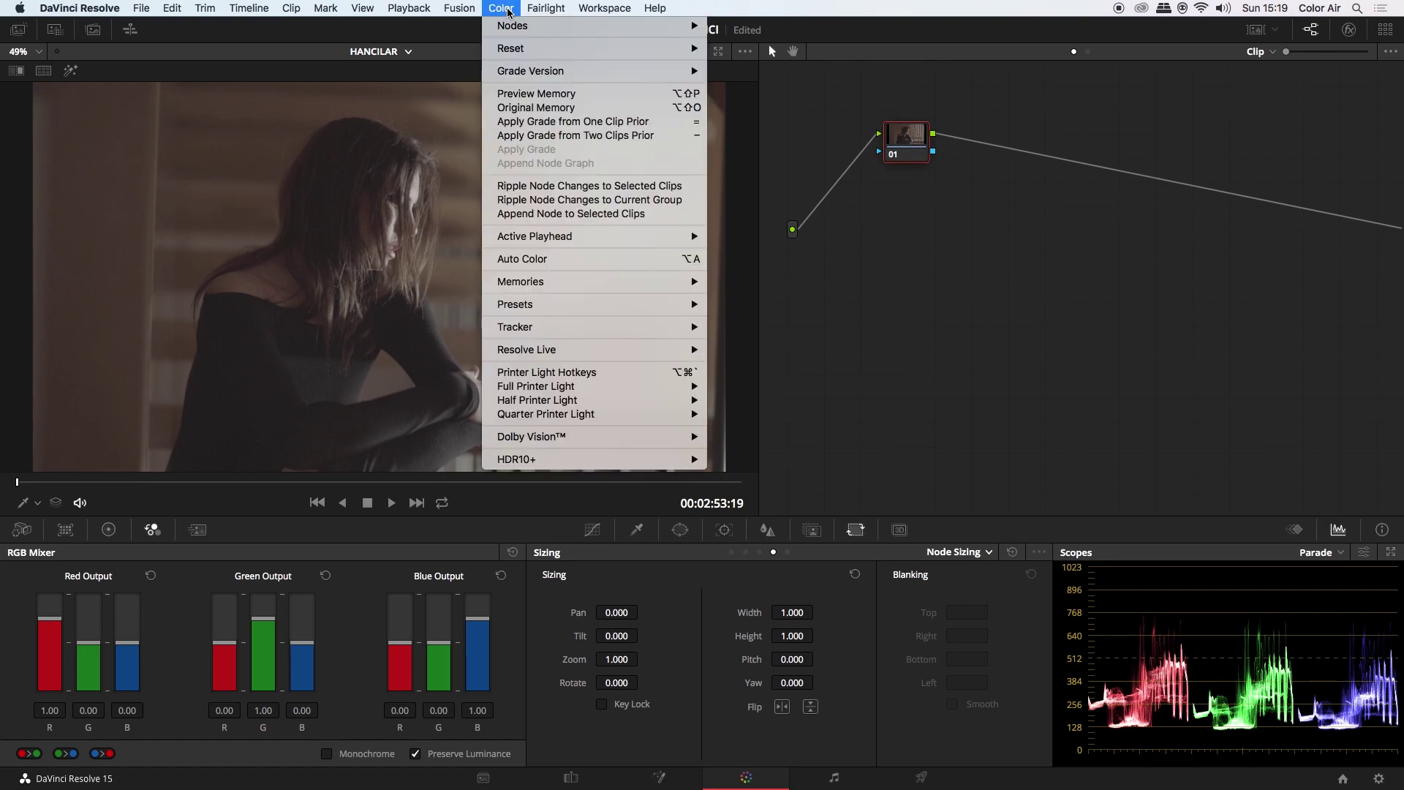
Step: Insert a Splitter Combiner node after node 01, producing channel nodes 04, 05 and 06
{"action": "mouse_move", "coordinate": [515, 26]}
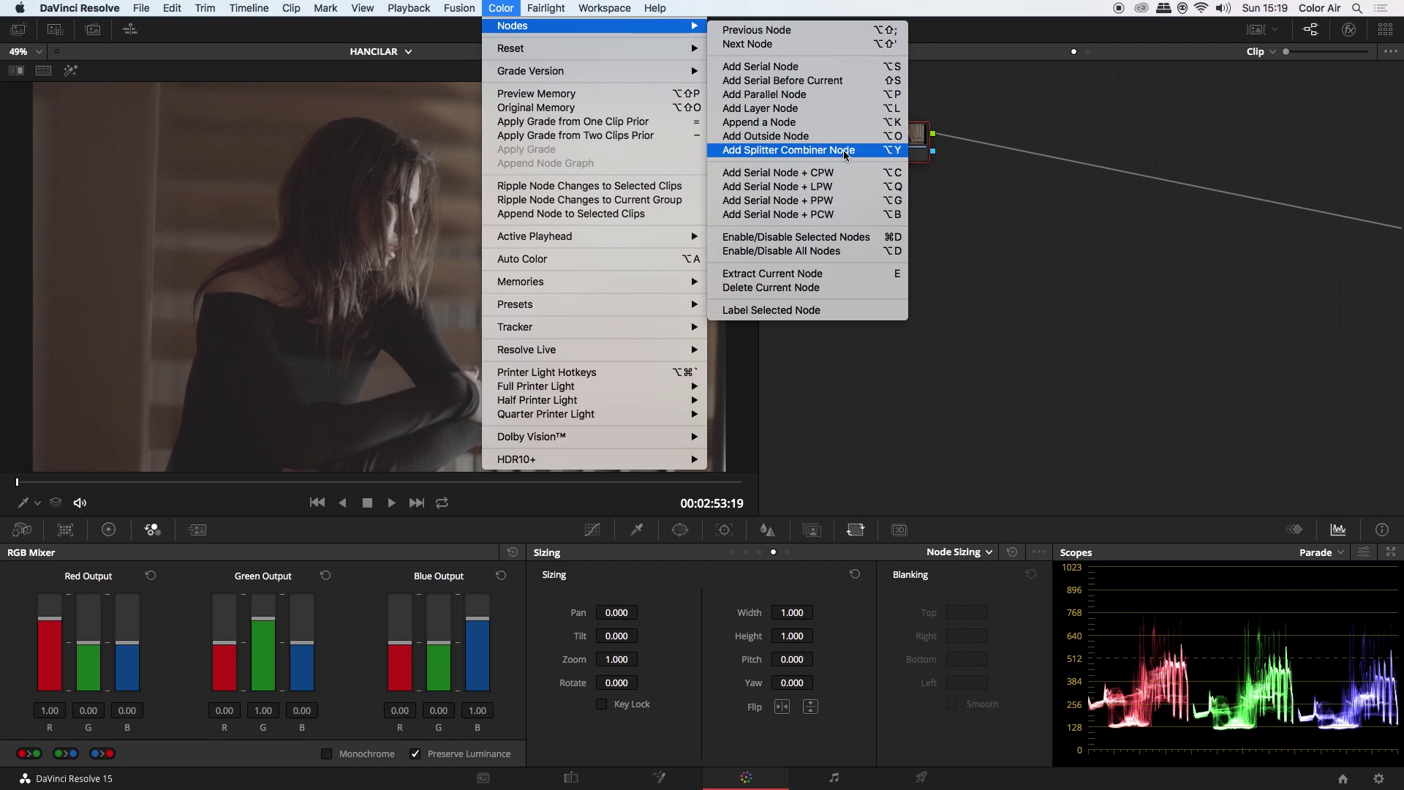
{"action": "left_click", "coordinate": [882, 154]}
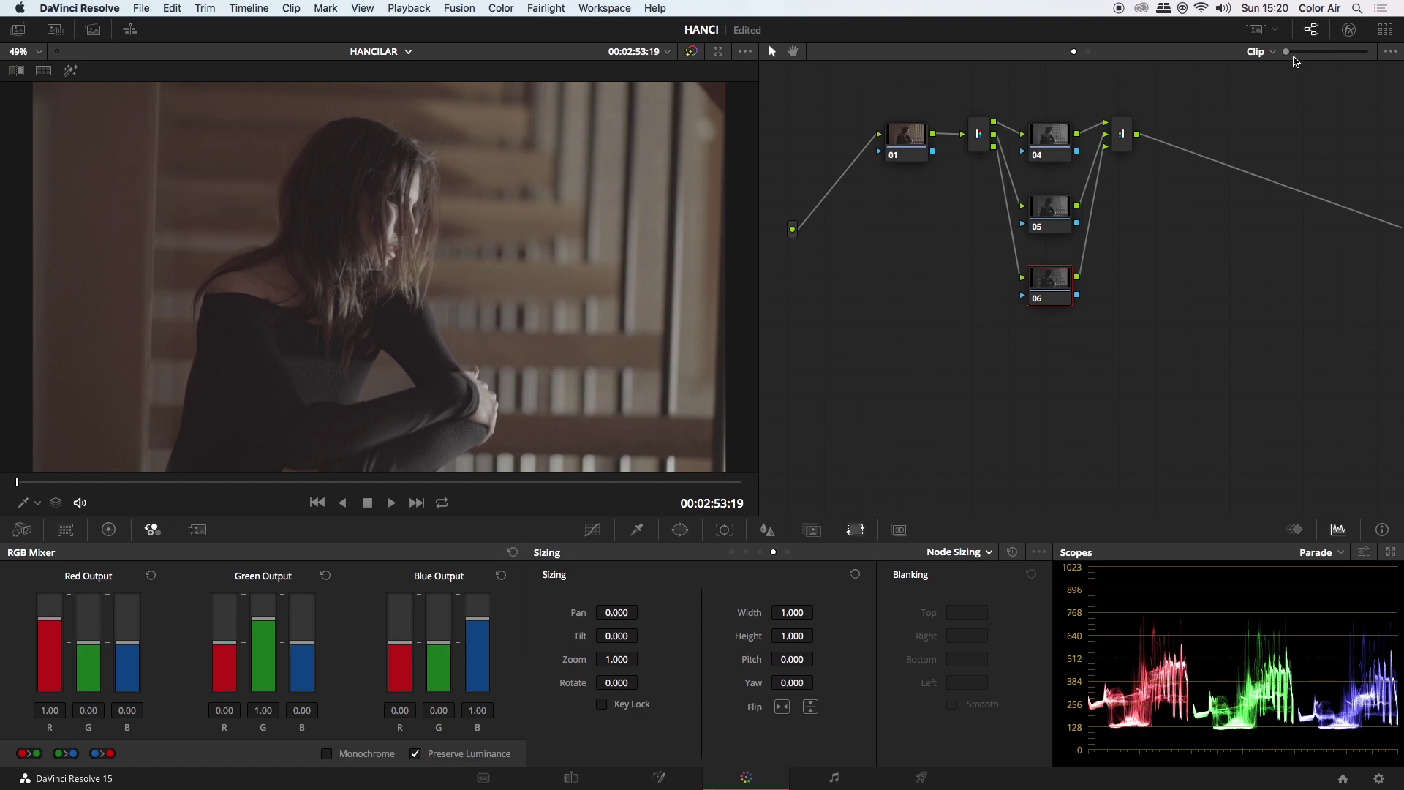
{"action": "left_click_drag", "start_coordinate": [1287, 51], "coordinate": [1305, 52]}
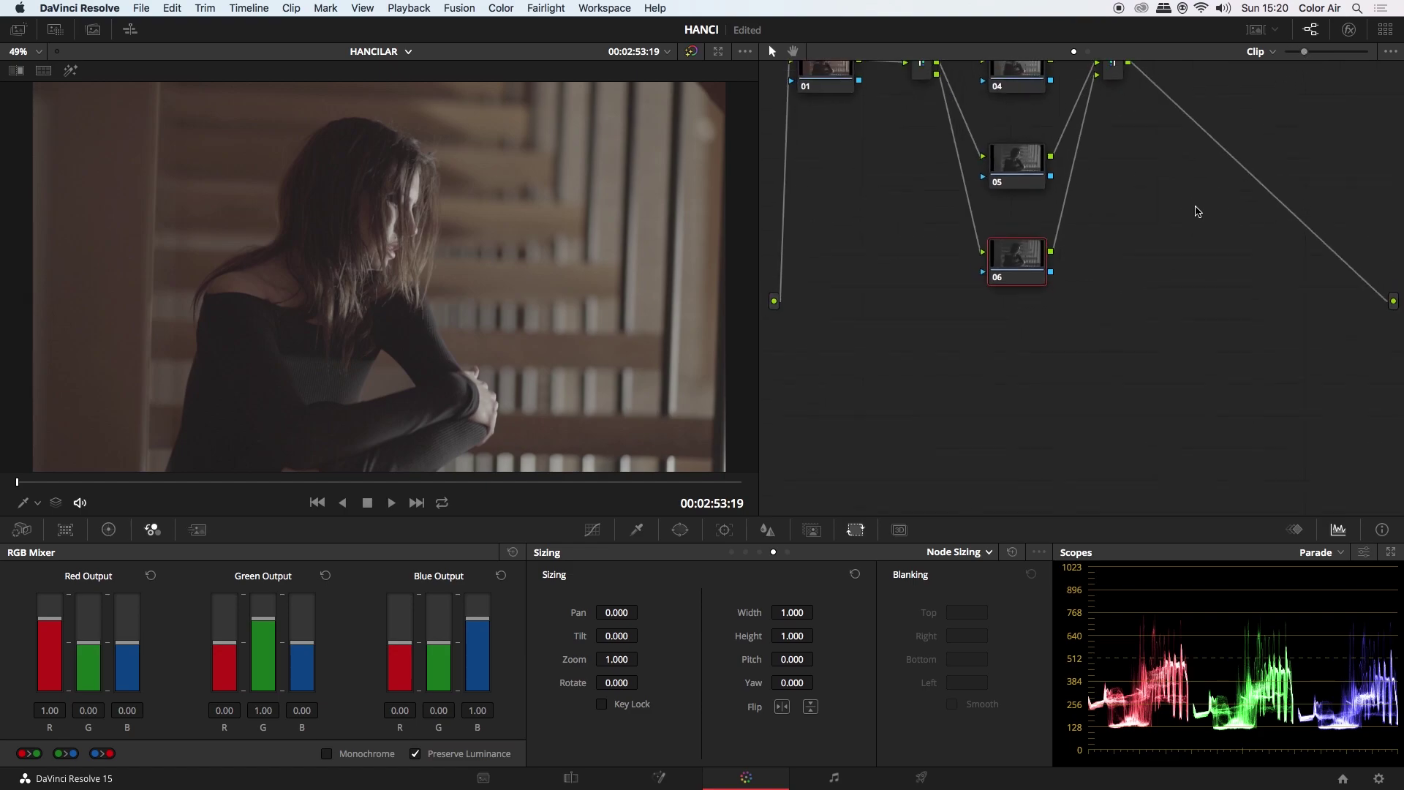
{"action": "scroll", "coordinate": [1024, 197], "scroll_direction": "up", "scroll_amount": 3}
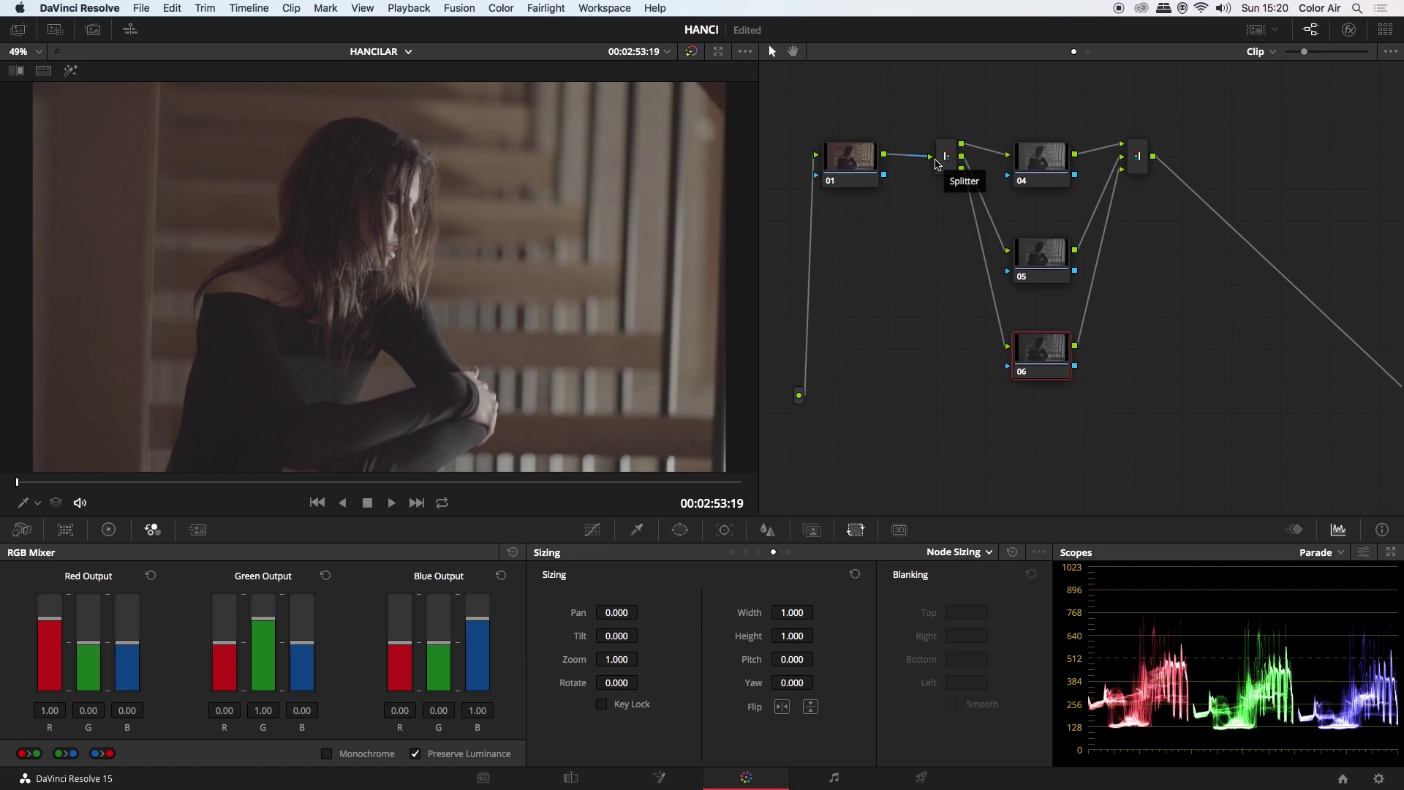
{"action": "left_click", "coordinate": [863, 167]}
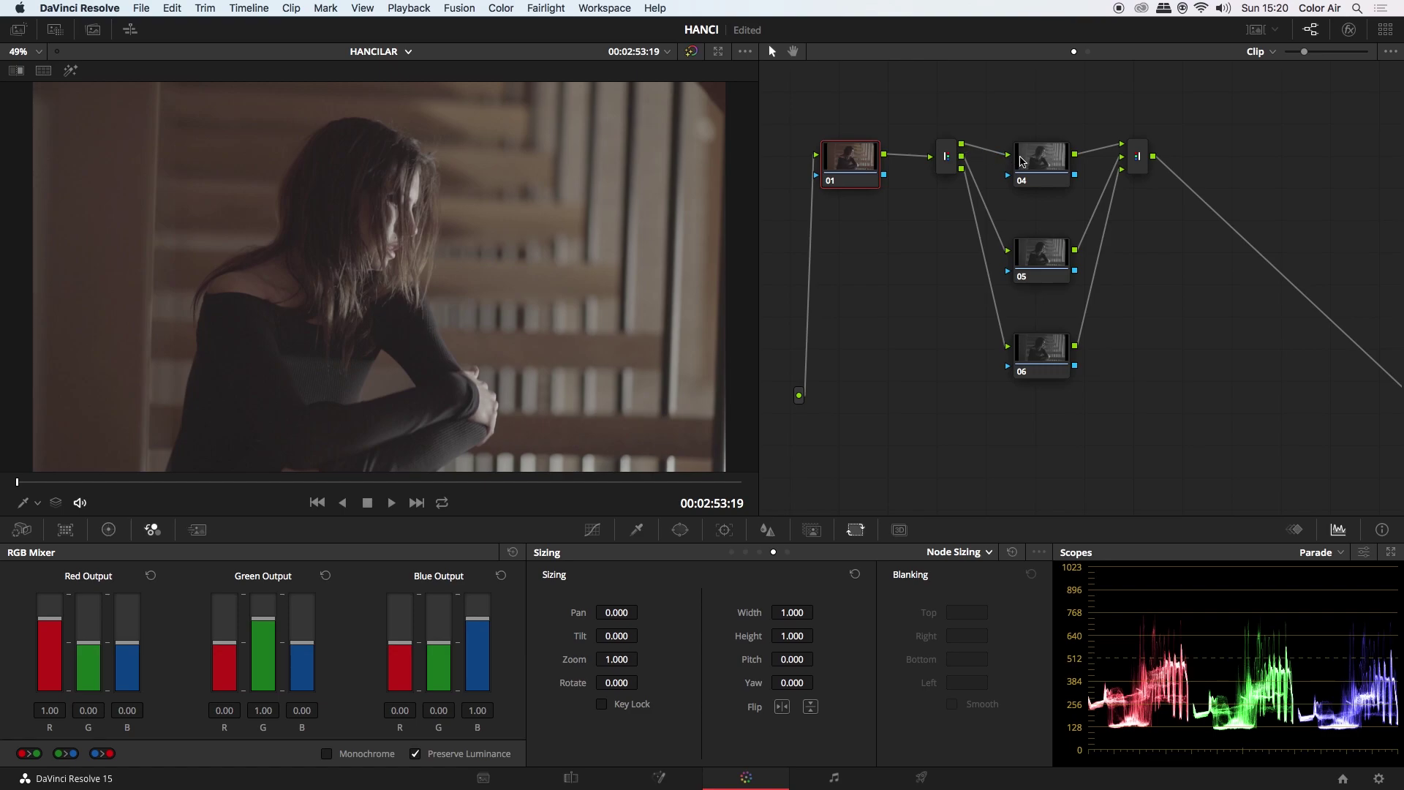
{"action": "left_click", "coordinate": [1146, 167]}
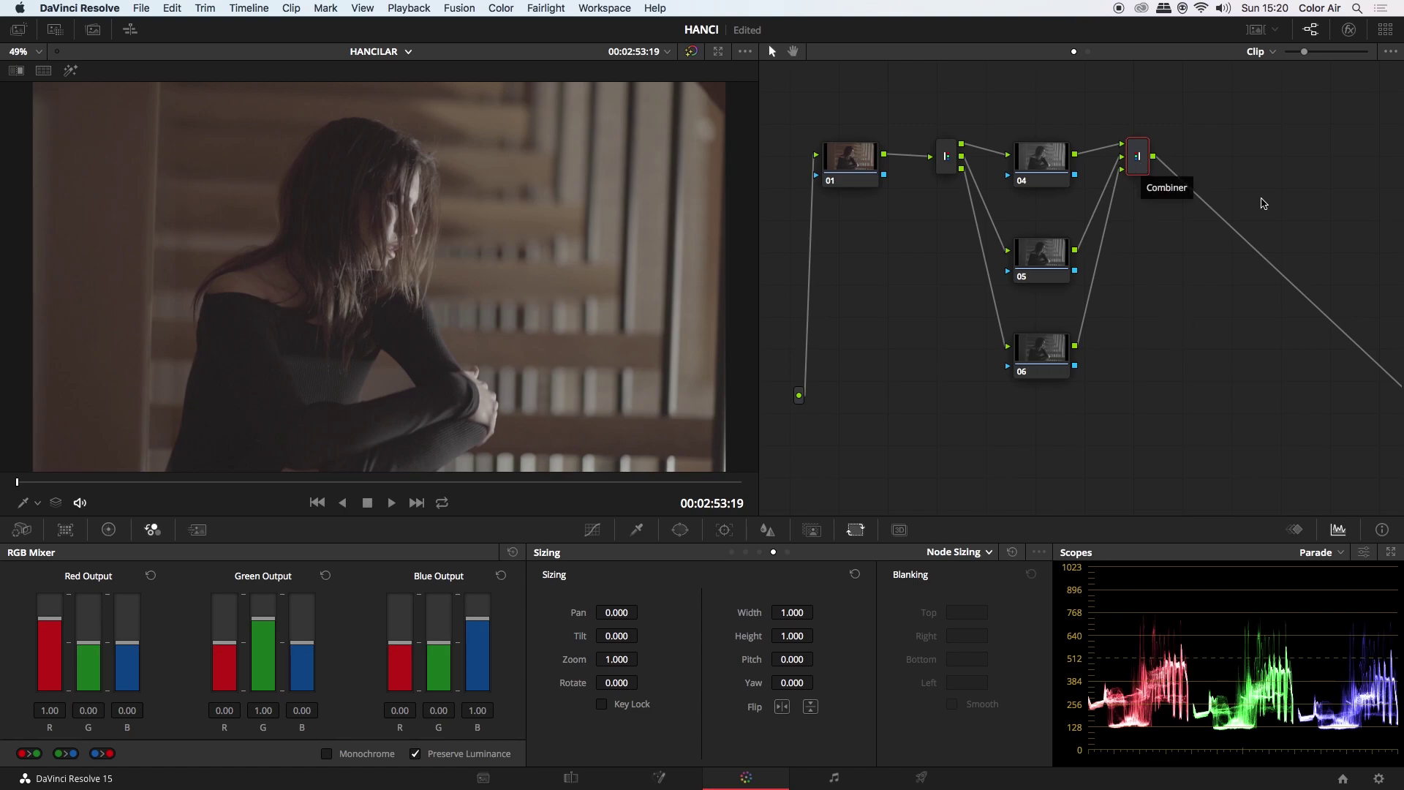
{"action": "scroll", "coordinate": [1196, 387], "scroll_direction": "right", "scroll_amount": 3}
{"action": "scroll", "coordinate": [1196, 387], "scroll_direction": "down", "scroll_amount": 2}
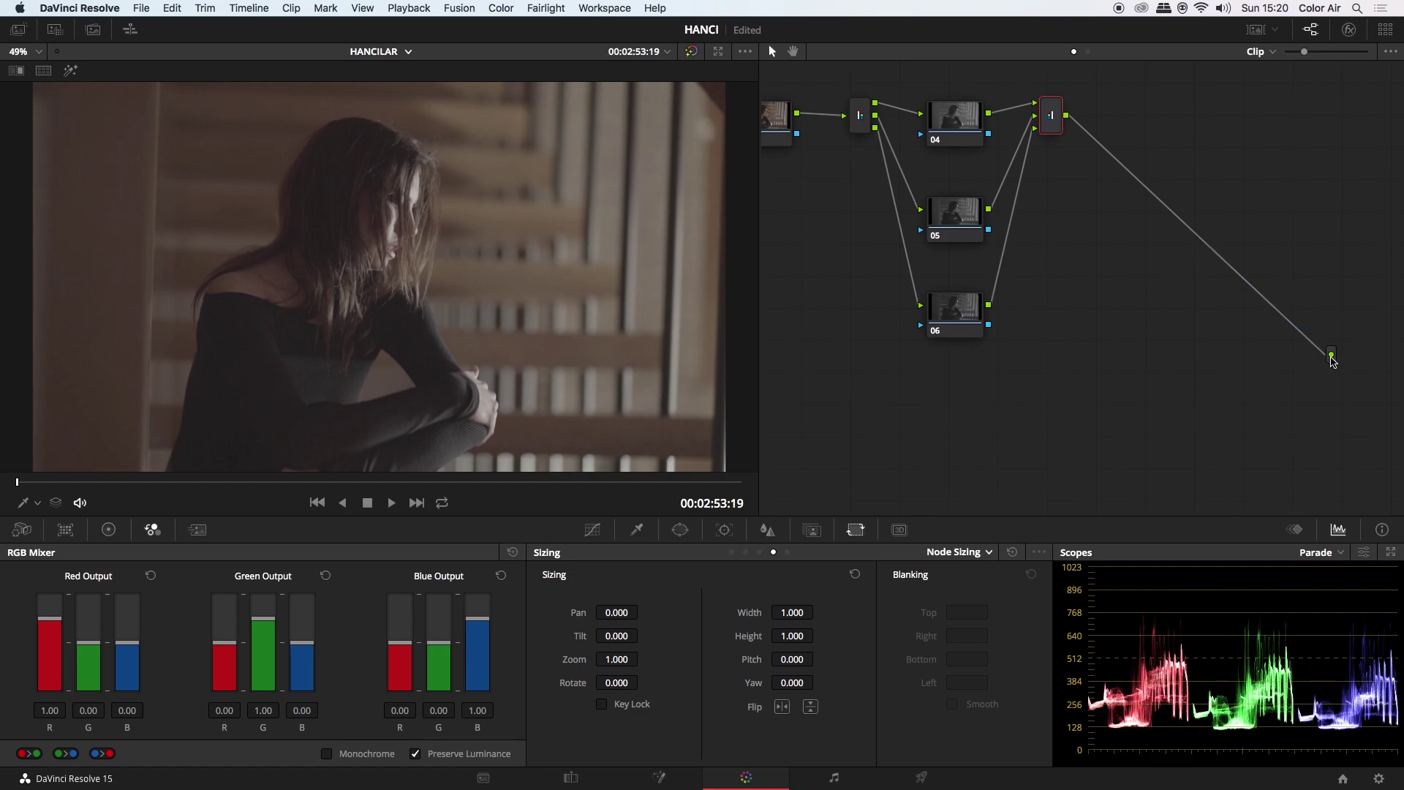
{"action": "scroll", "coordinate": [1241, 393], "scroll_direction": "left", "scroll_amount": 2}
{"action": "scroll", "coordinate": [1242, 392], "scroll_direction": "up", "scroll_amount": 1}
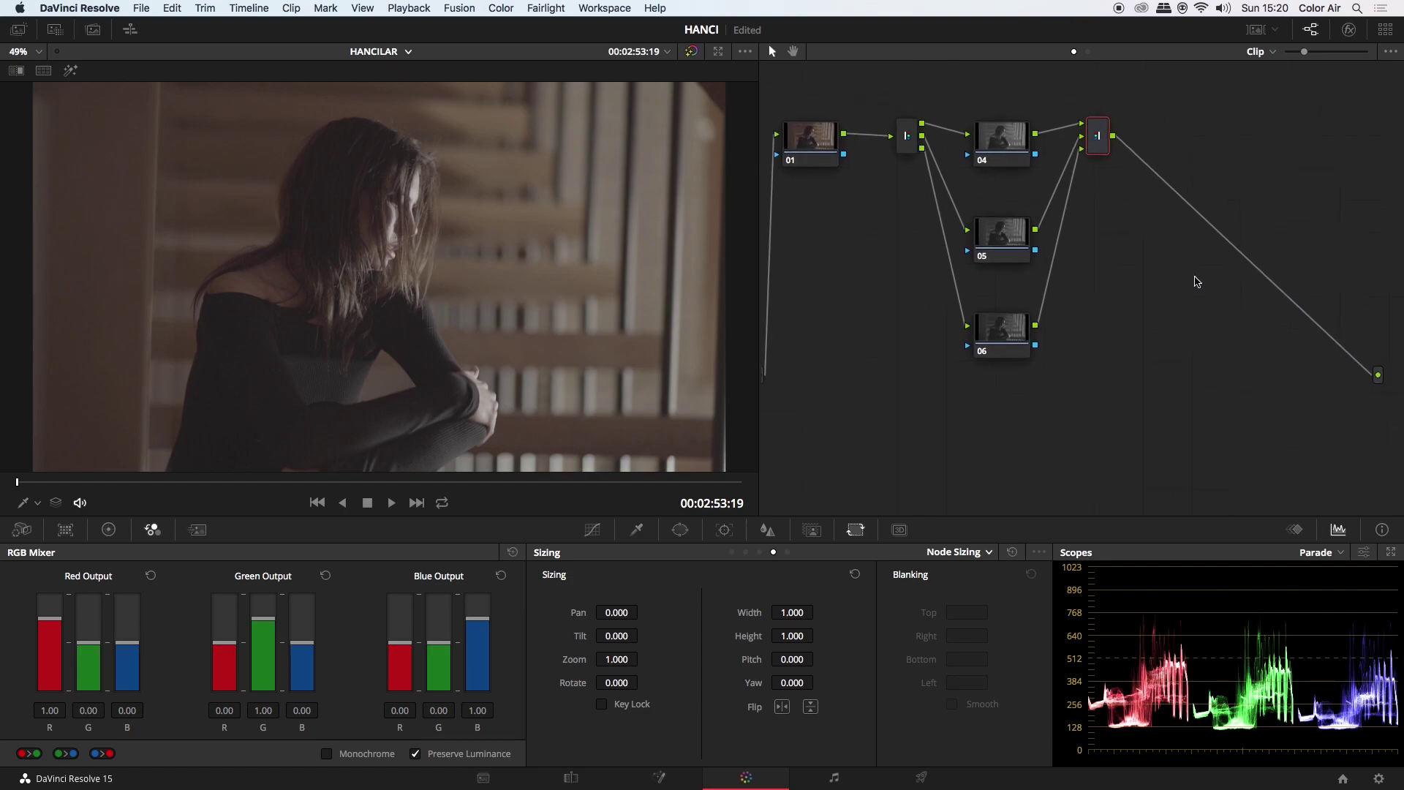
{"action": "scroll", "coordinate": [1244, 307], "scroll_direction": "up", "scroll_amount": 3}
{"action": "left_click_drag", "start_coordinate": [1317, 52], "coordinate": [1305, 52]}
{"action": "scroll", "coordinate": [1274, 366], "scroll_direction": "down", "scroll_amount": 2}
{"action": "scroll", "coordinate": [1282, 322], "scroll_direction": "down", "scroll_amount": 3}
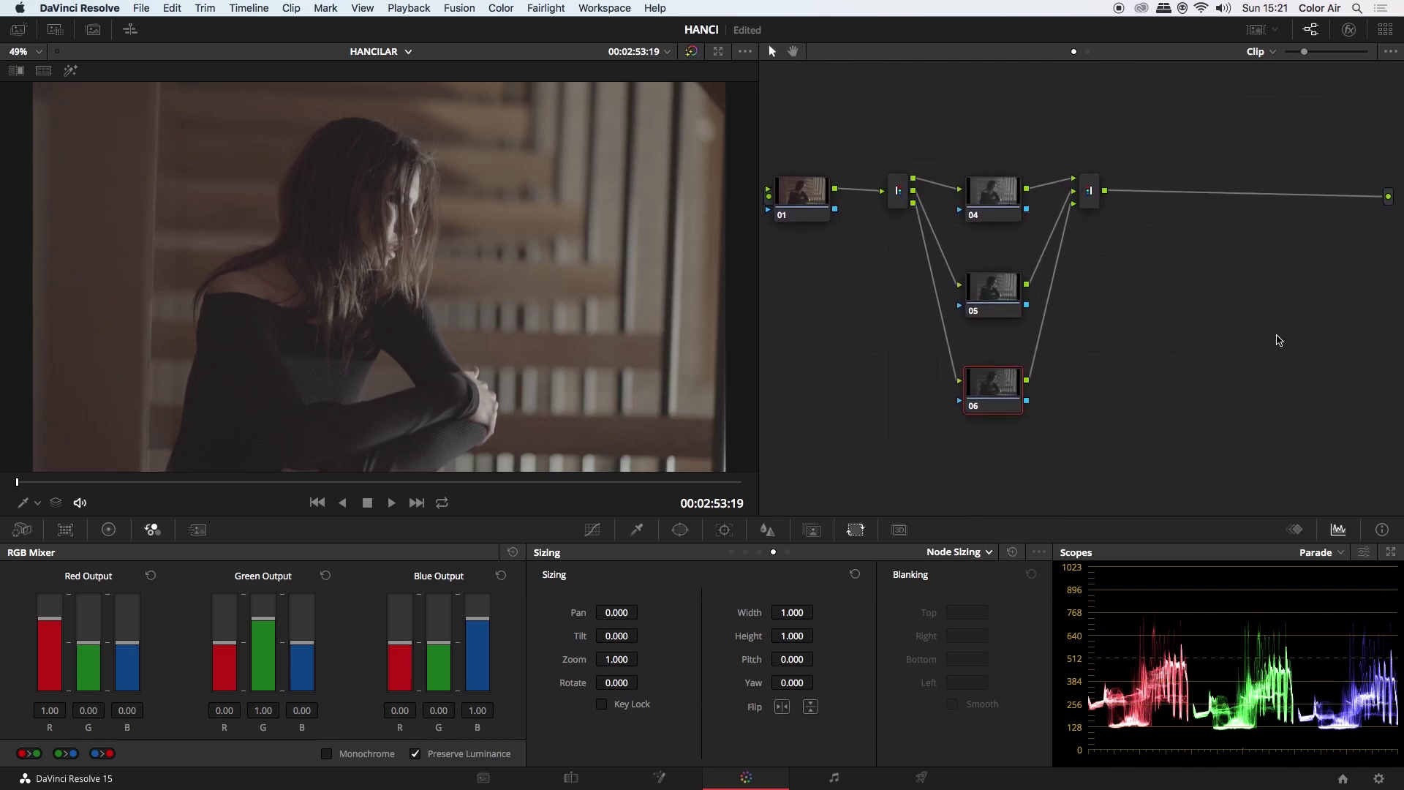
{"action": "left_click", "coordinate": [995, 202]}
Step: Turn on Highlight to view nodes 04, 05 and 06 in greyscale, then enlarge the viewer
{"action": "left_click", "coordinate": [69, 73]}
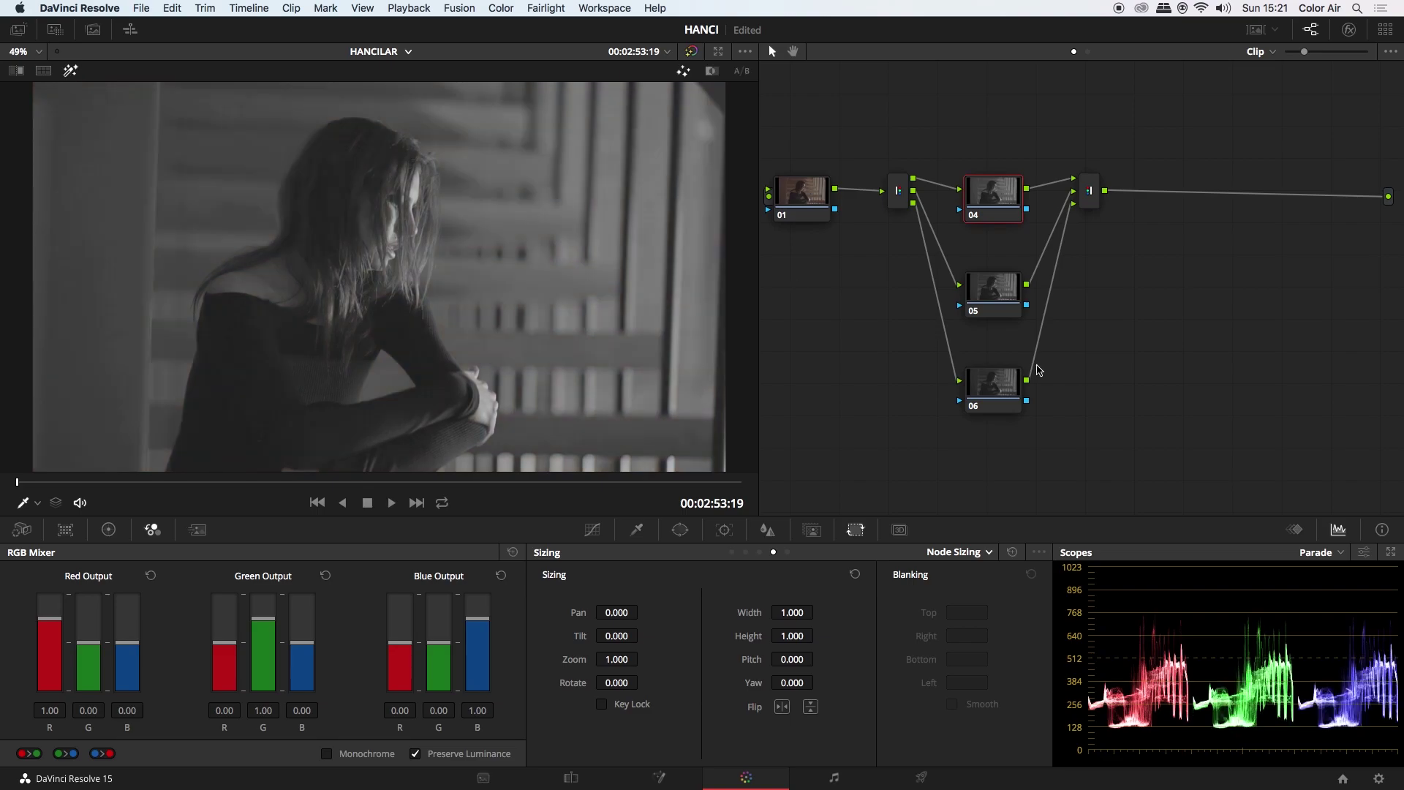
{"action": "left_click", "coordinate": [1003, 296]}
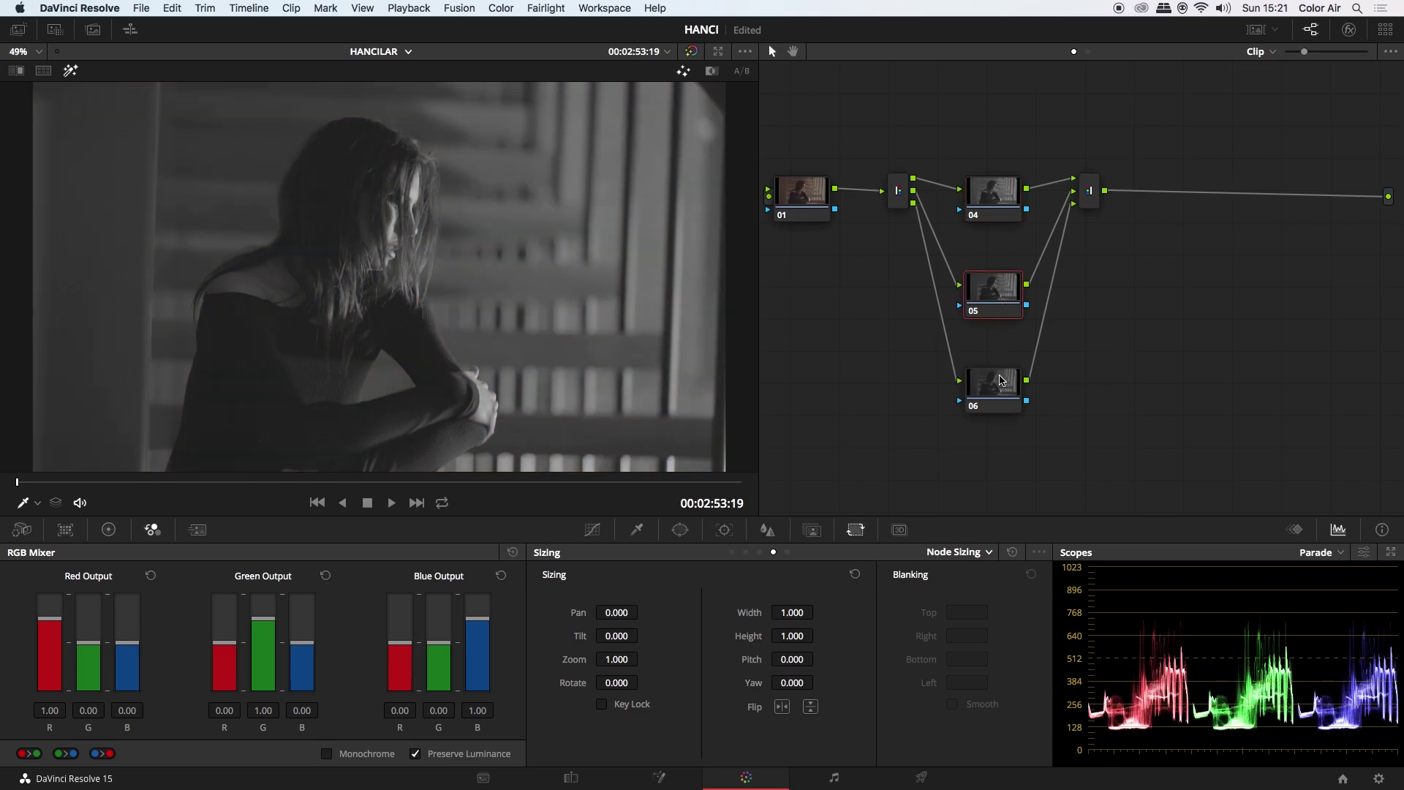
{"action": "left_click", "coordinate": [1000, 391]}
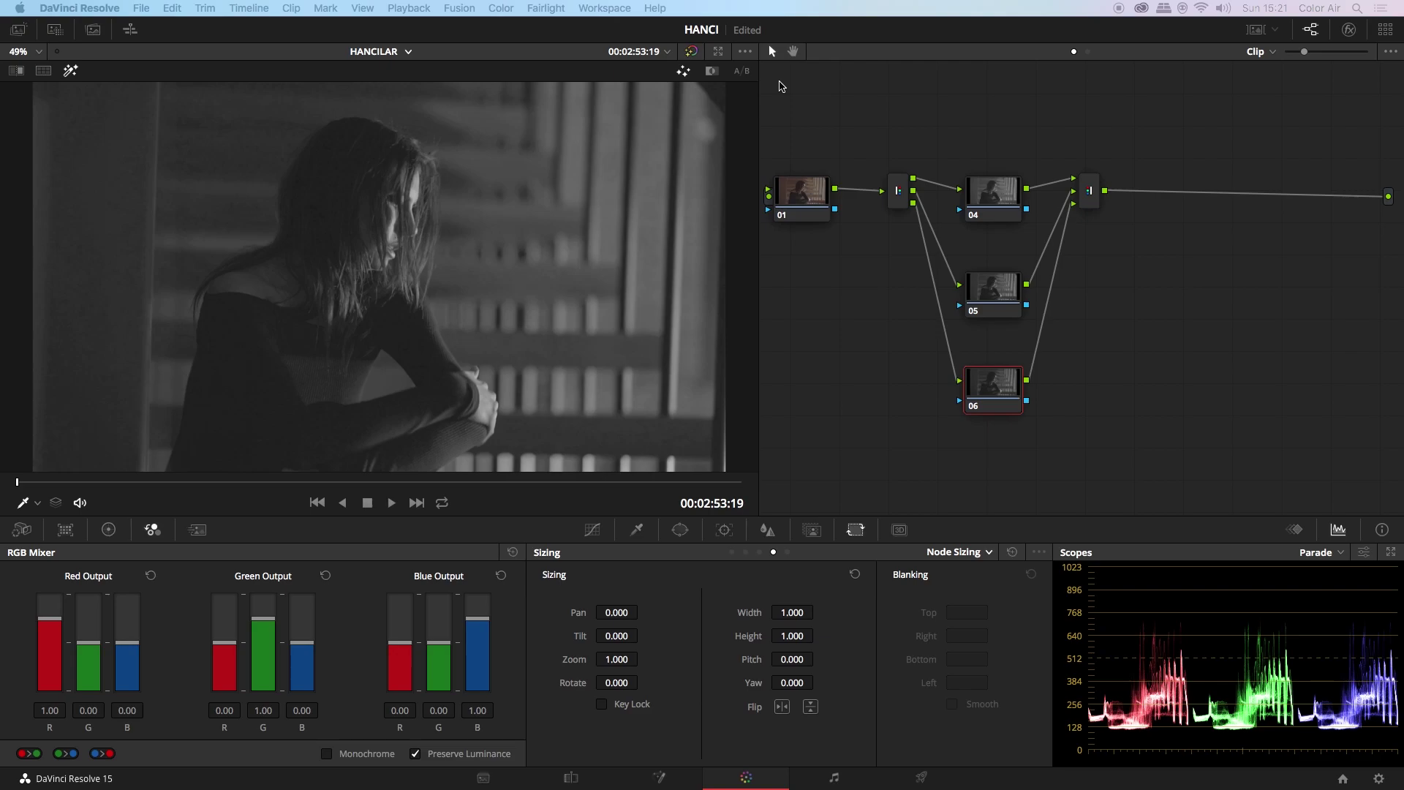
{"action": "left_click", "coordinate": [719, 52]}
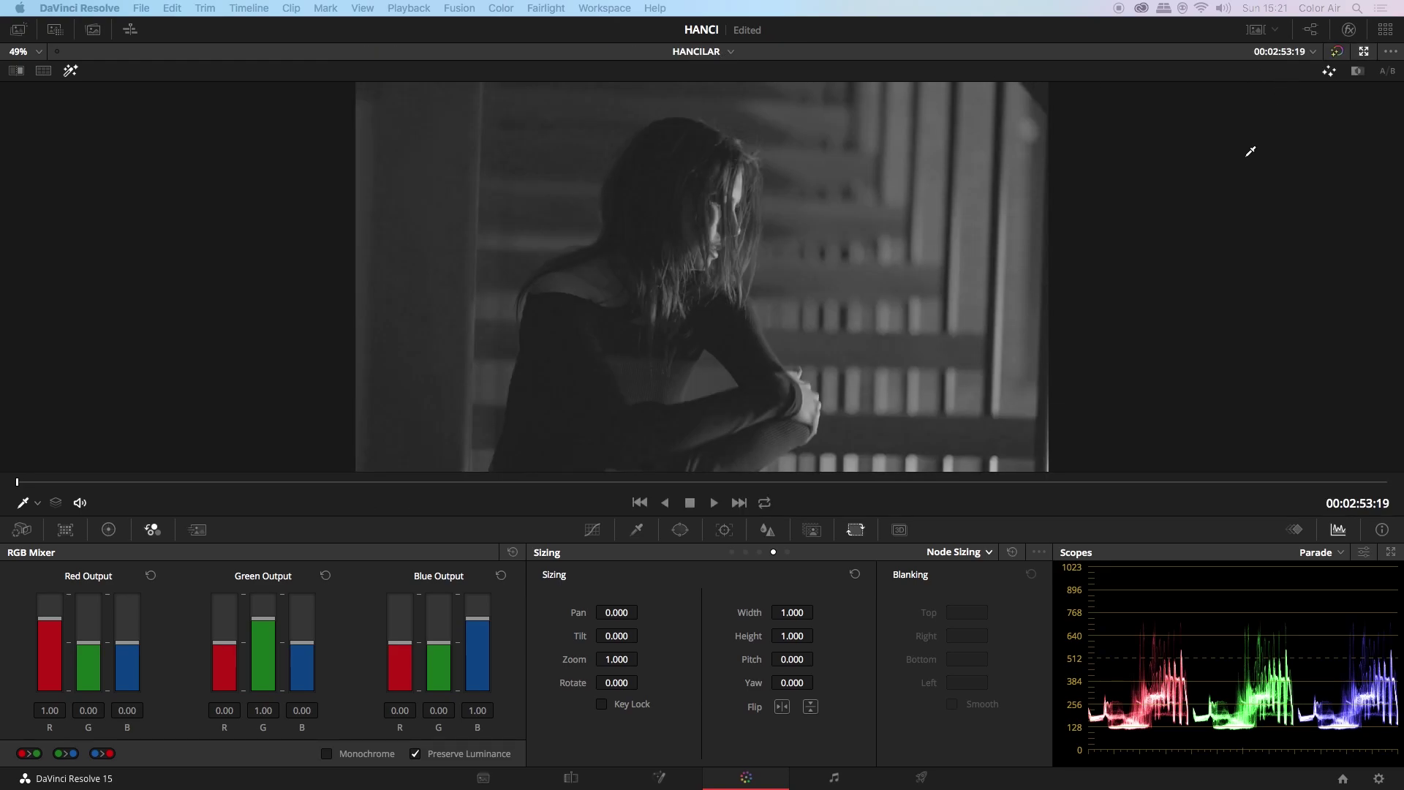
{"action": "scroll", "coordinate": [837, 332], "scroll_direction": "up", "scroll_amount": 5}
{"action": "scroll", "coordinate": [337, 235], "scroll_direction": "down", "scroll_amount": 1}
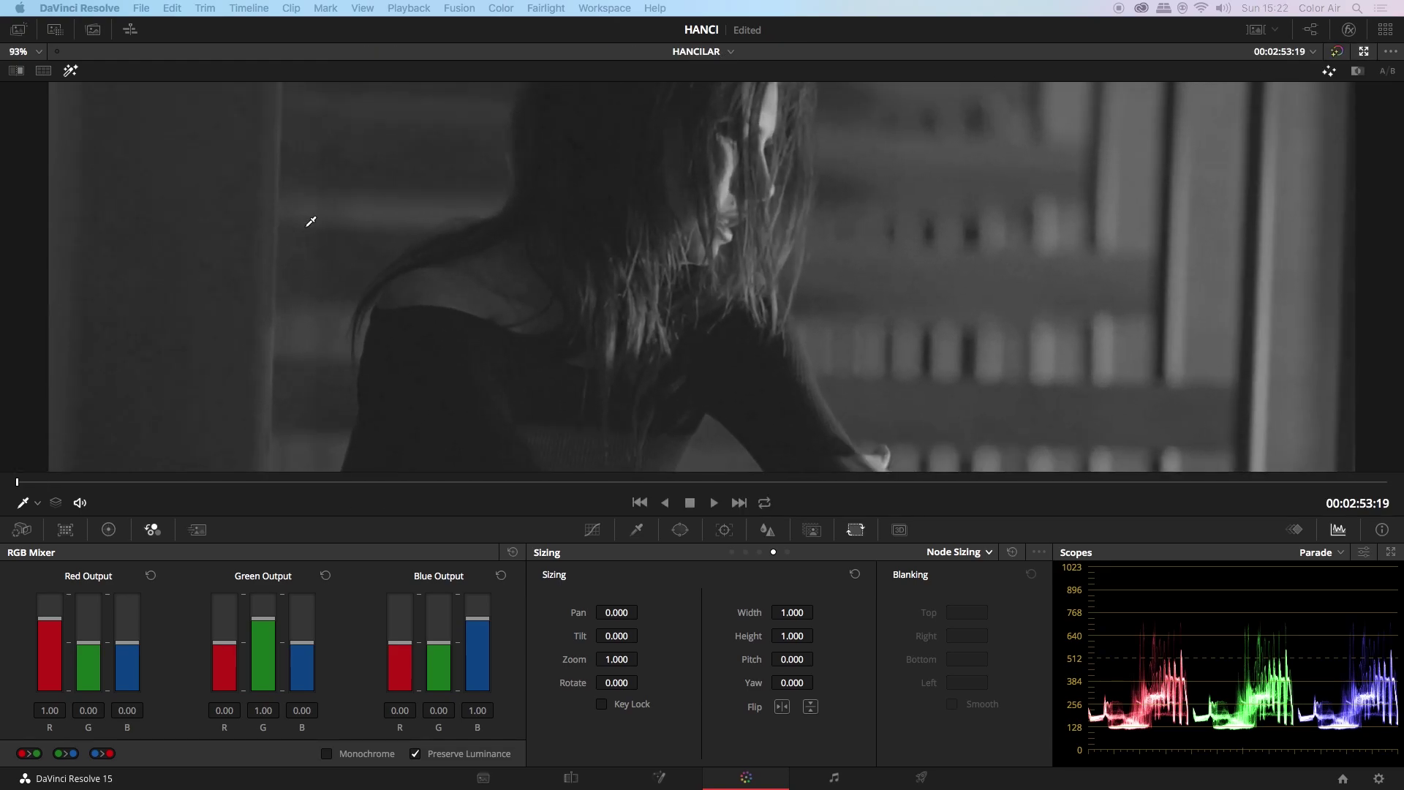
{"action": "scroll", "coordinate": [311, 221], "scroll_direction": "up", "scroll_amount": 1}
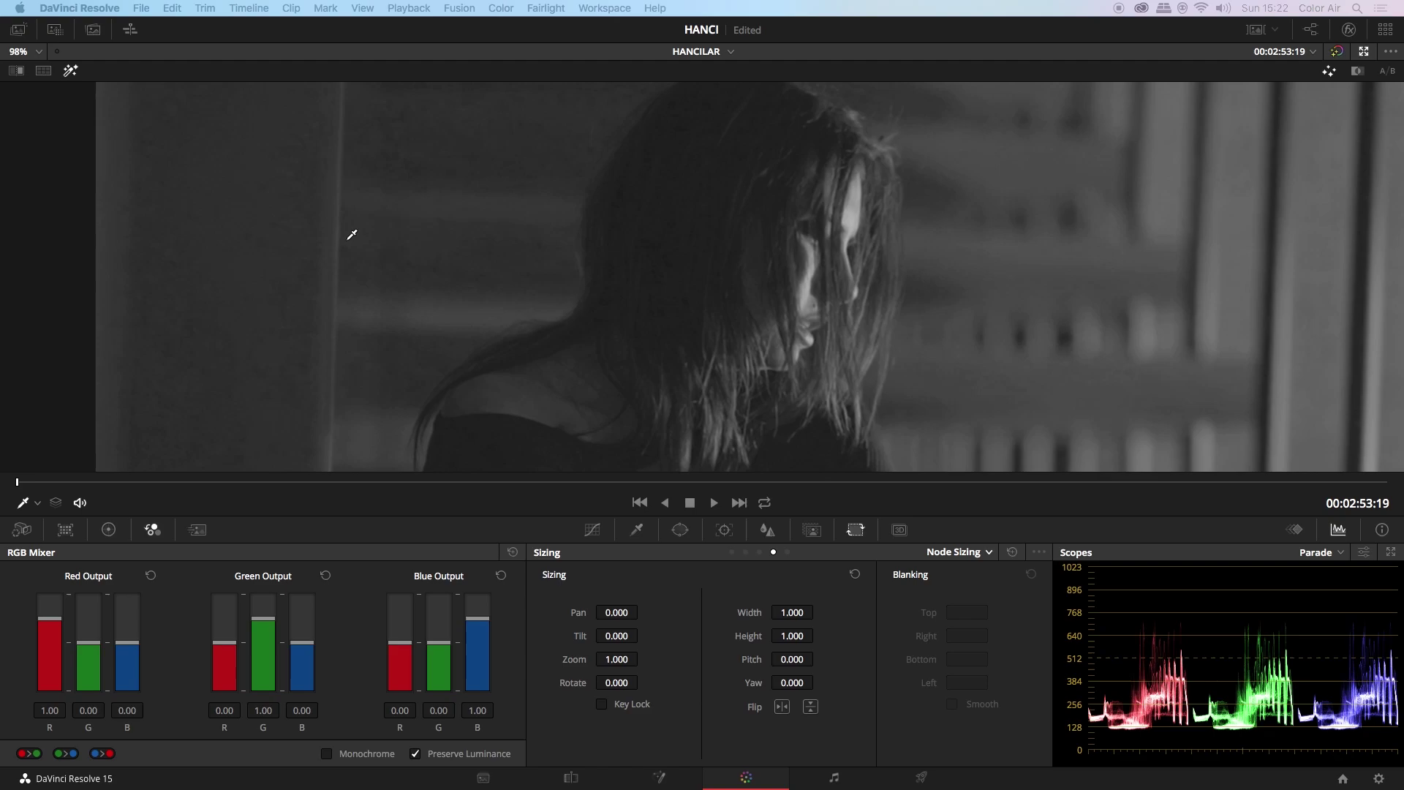
{"action": "left_click", "coordinate": [1365, 51]}
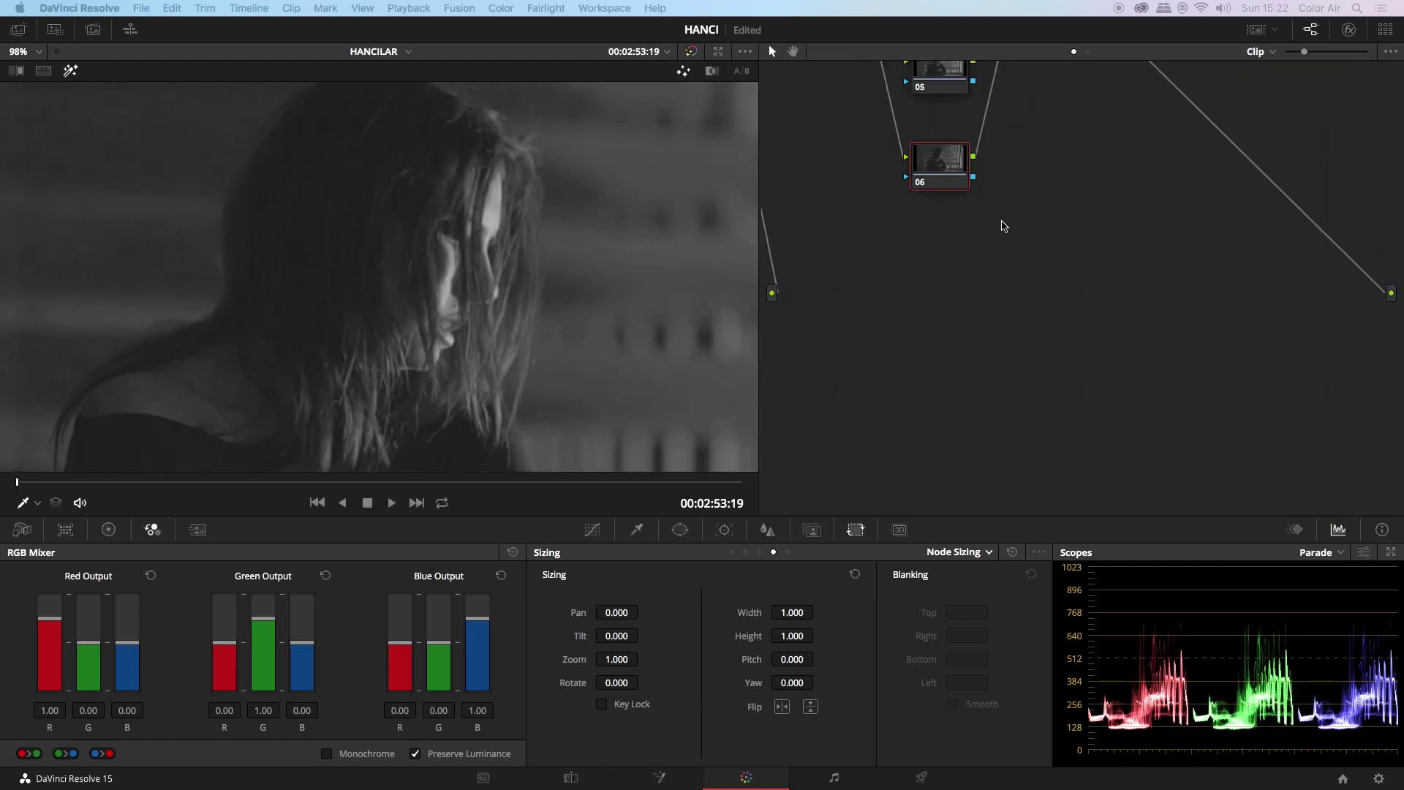
{"action": "left_click_drag", "start_coordinate": [1305, 52], "coordinate": [1266, 53]}
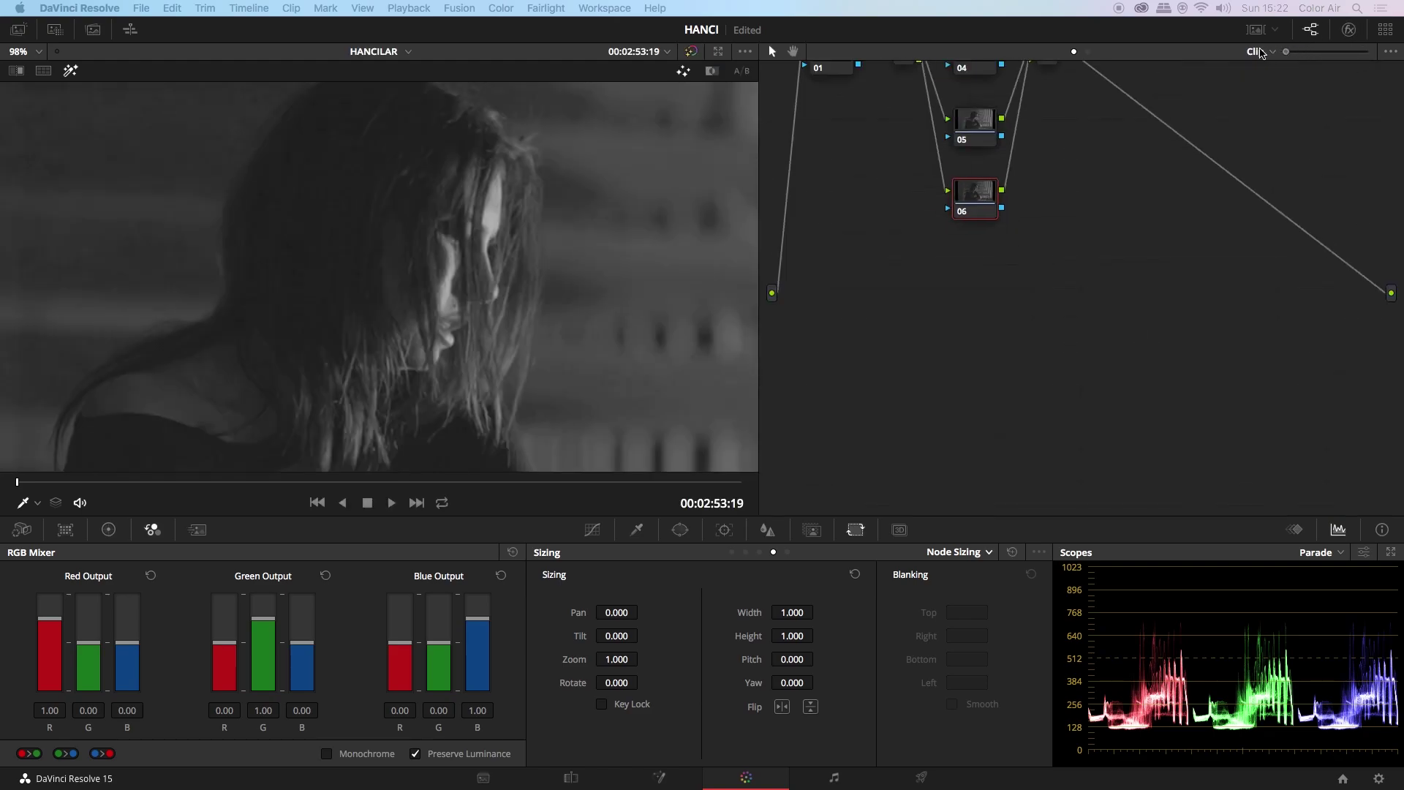
{"action": "left_click", "coordinate": [38, 53]}
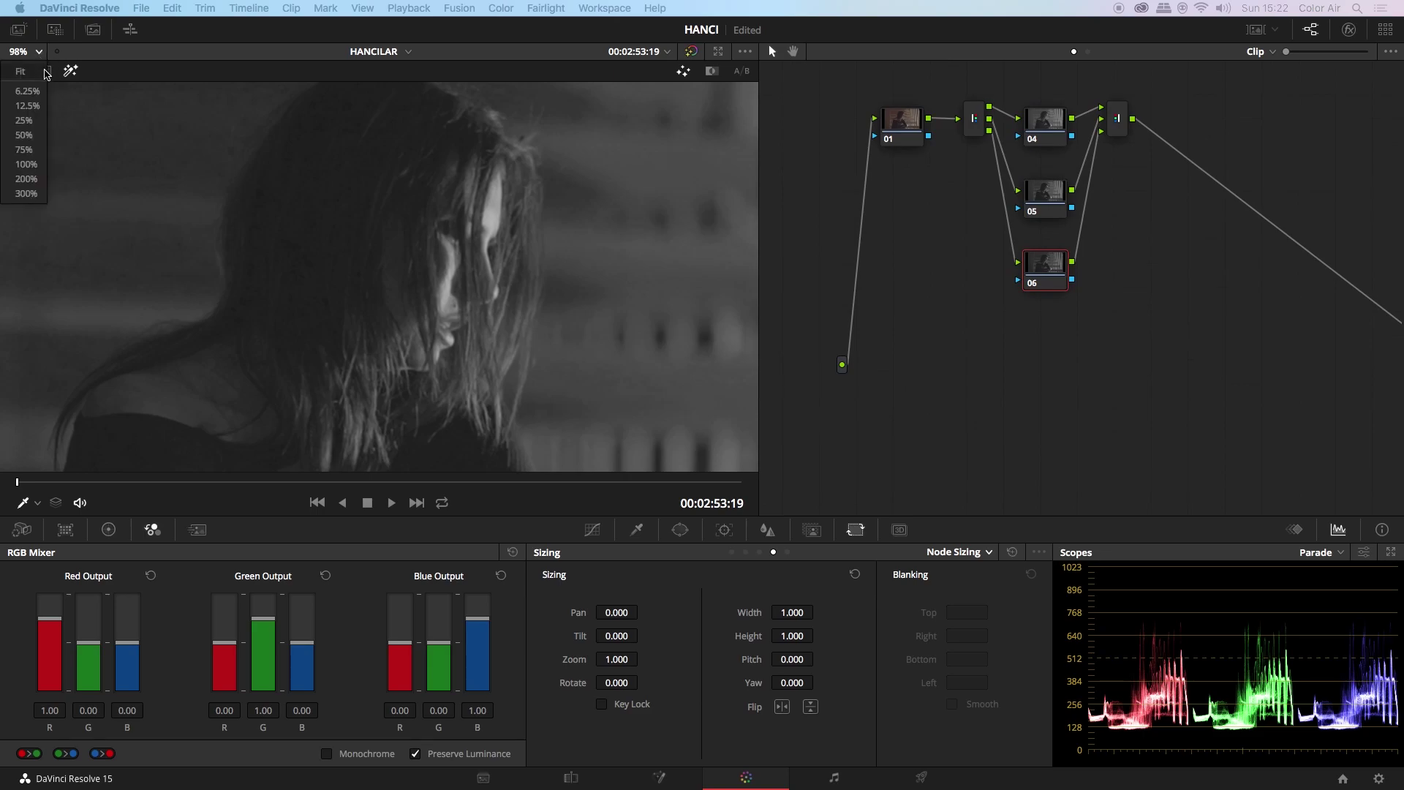
{"action": "left_click", "coordinate": [40, 73]}
{"action": "left_click", "coordinate": [205, 538]}
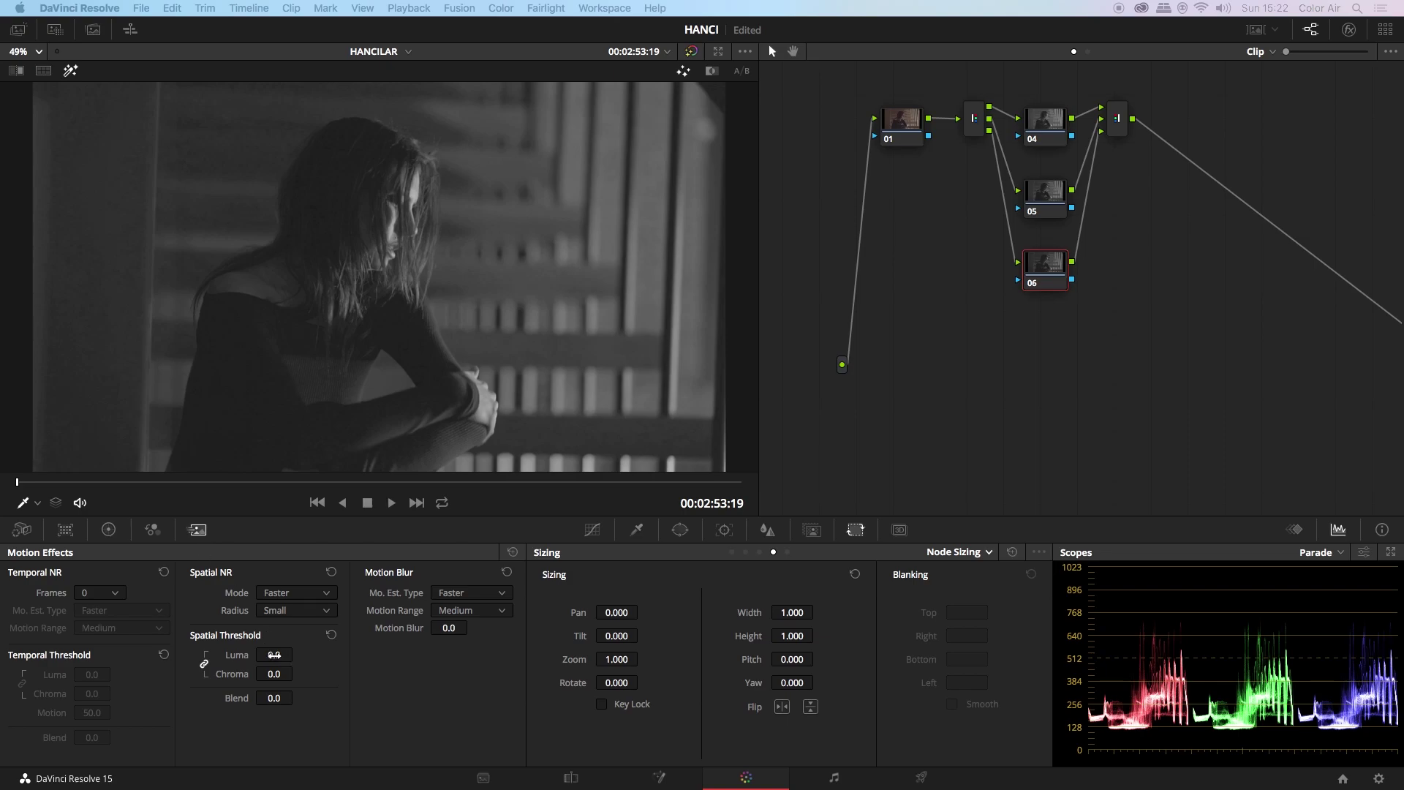
Step: Raise the spatial noise-reduction Luma/Chroma threshold to 8.0
{"action": "left_click_drag", "start_coordinate": [272, 655], "coordinate": [297, 654]}
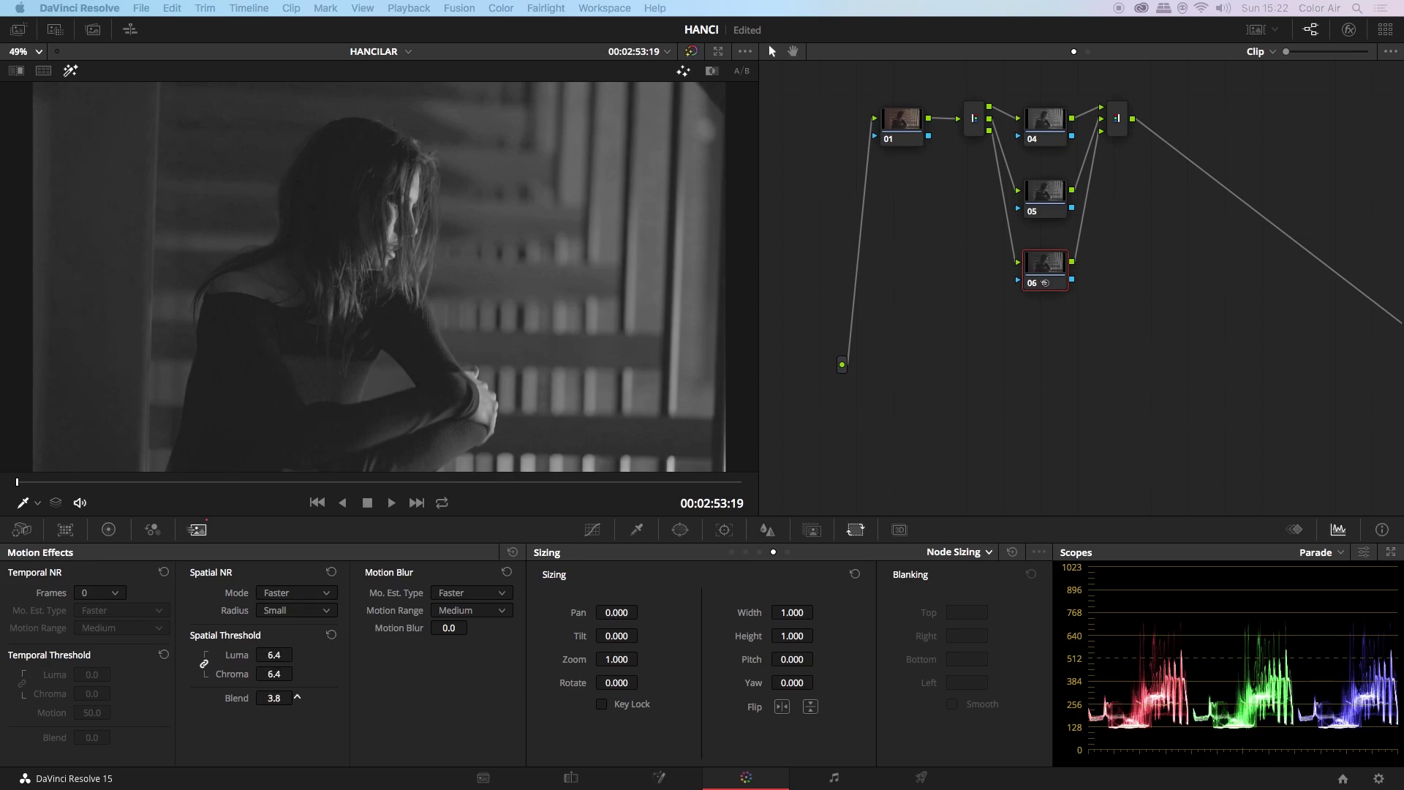
{"action": "left_click_drag", "start_coordinate": [276, 667], "coordinate": [285, 667]}
{"action": "scroll", "coordinate": [298, 235], "scroll_direction": "up", "scroll_amount": 3}
{"action": "scroll", "coordinate": [232, 245], "scroll_direction": "up", "scroll_amount": 2}
{"action": "scroll", "coordinate": [539, 407], "scroll_direction": "up", "scroll_amount": 2}
{"action": "scroll", "coordinate": [586, 322], "scroll_direction": "up", "scroll_amount": 2}
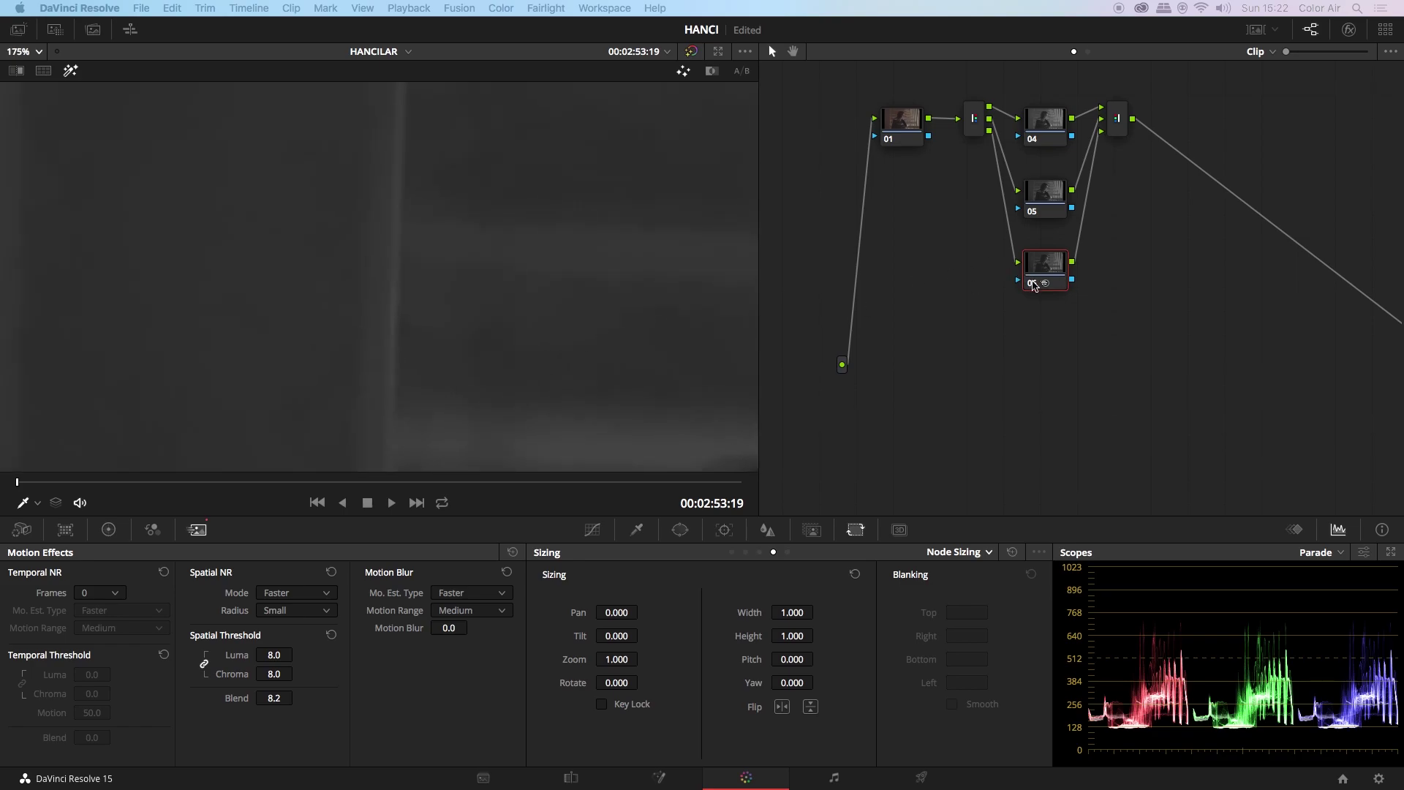
Step: Toggle node 06 off and on twice to compare, and fit the frame in the viewer
{"action": "left_click", "coordinate": [1032, 283]}
{"action": "left_click", "coordinate": [1033, 283]}
{"action": "left_click", "coordinate": [1033, 283]}
{"action": "left_click", "coordinate": [1033, 283]}
{"action": "left_click", "coordinate": [33, 51]}
{"action": "left_click", "coordinate": [18, 64]}
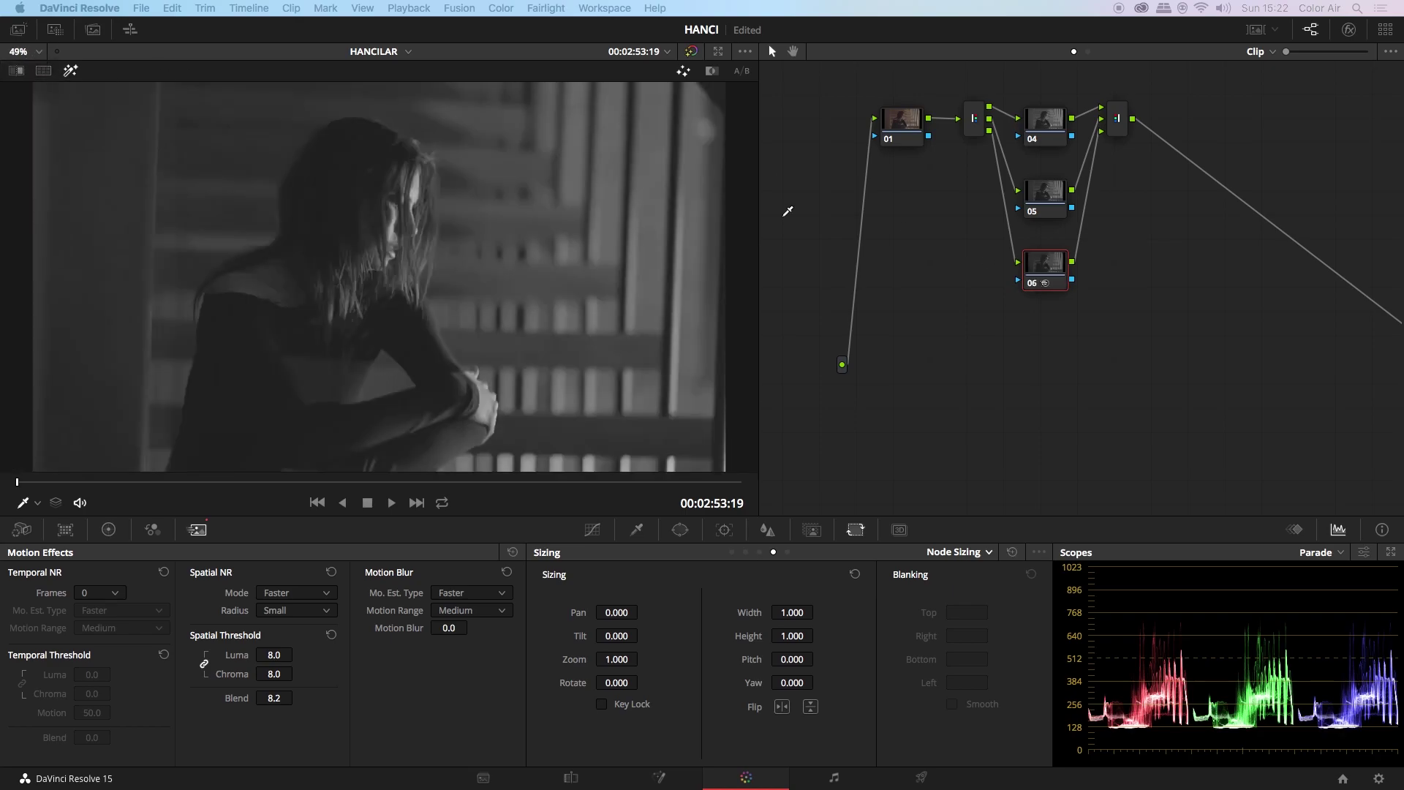
Step: Reset node 06's grade and turn off the greyscale highlight preview
{"action": "right_click", "coordinate": [1070, 291]}
{"action": "left_click", "coordinate": [1075, 286]}
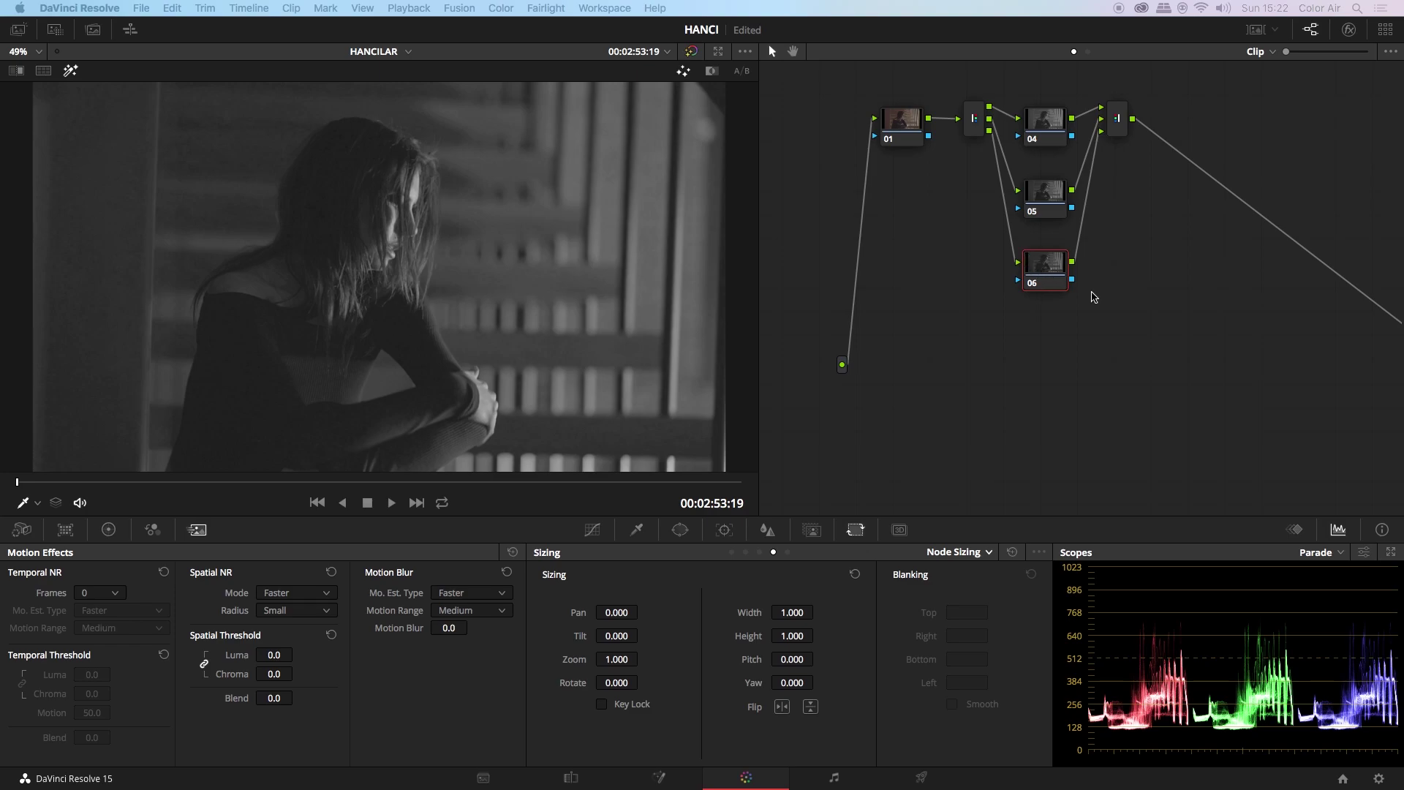
{"action": "left_click", "coordinate": [70, 72]}
Step: Reset all grades and nodes, then move node 01 up and left
{"action": "right_click", "coordinate": [1161, 316]}
{"action": "left_click", "coordinate": [1161, 316]}
{"action": "left_click_drag", "start_coordinate": [998, 276], "coordinate": [925, 167]}
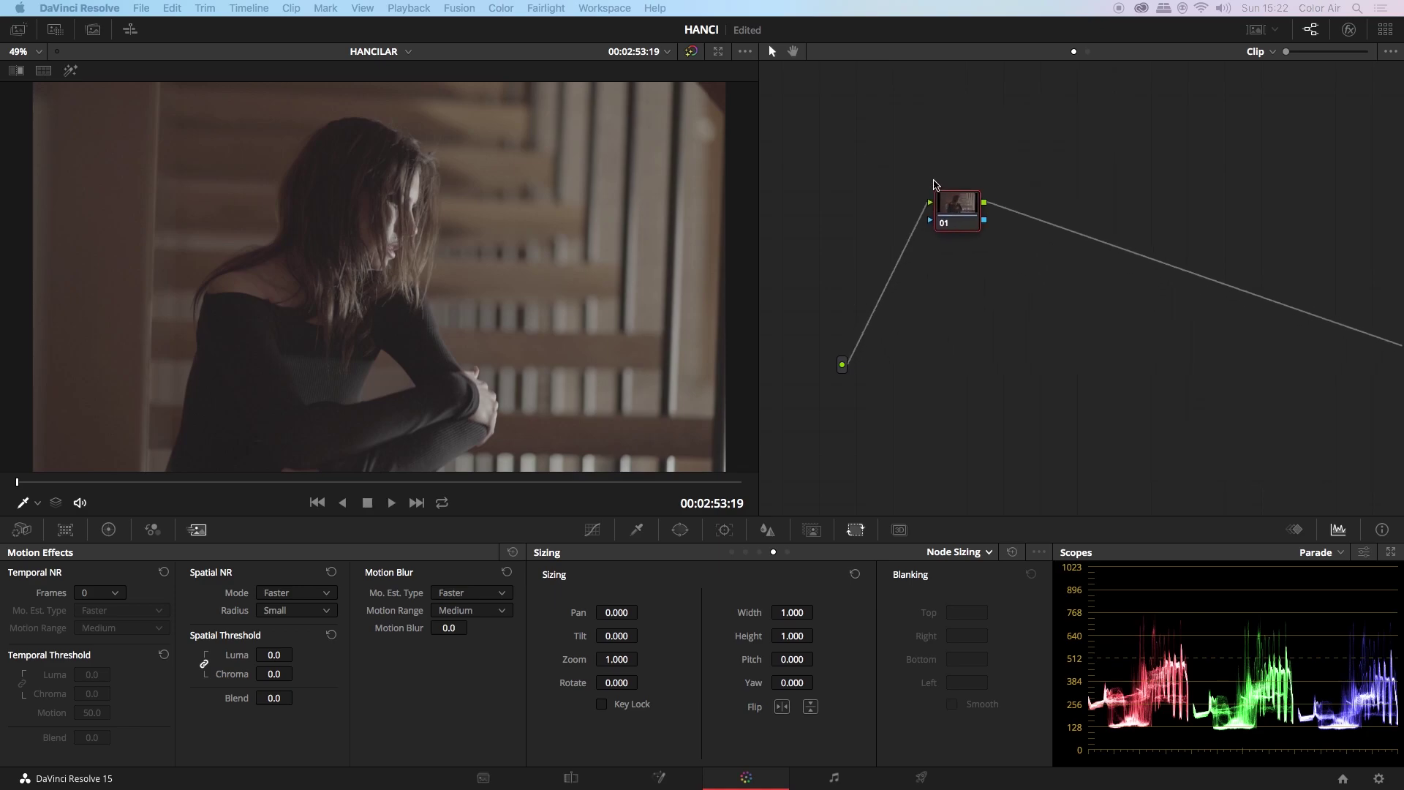
{"action": "scroll", "coordinate": [1144, 397], "scroll_direction": "right", "scroll_amount": 3}
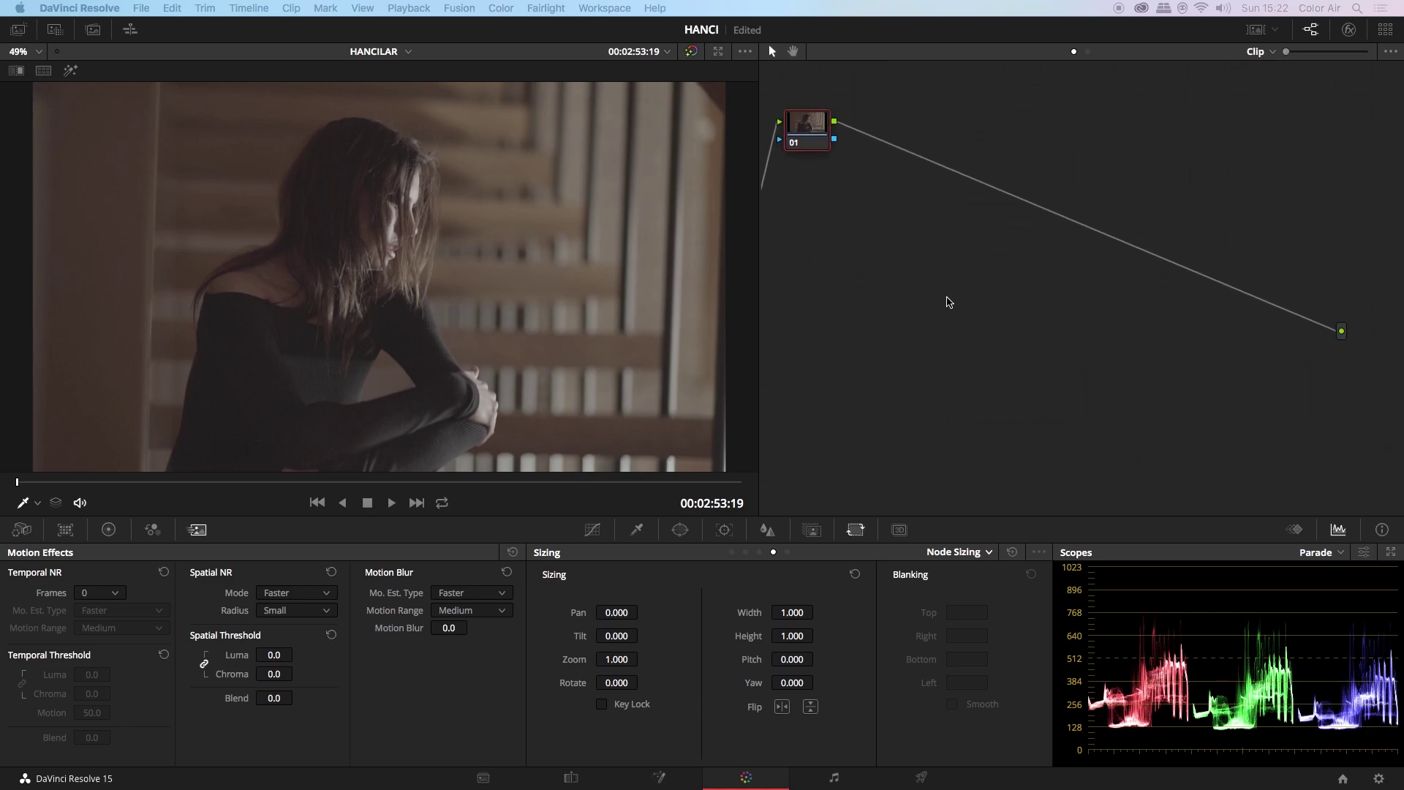
Step: Add a Splitter node wired into the connection after node 01
{"action": "right_click", "coordinate": [950, 300]}
{"action": "mouse_move", "coordinate": [989, 326]}
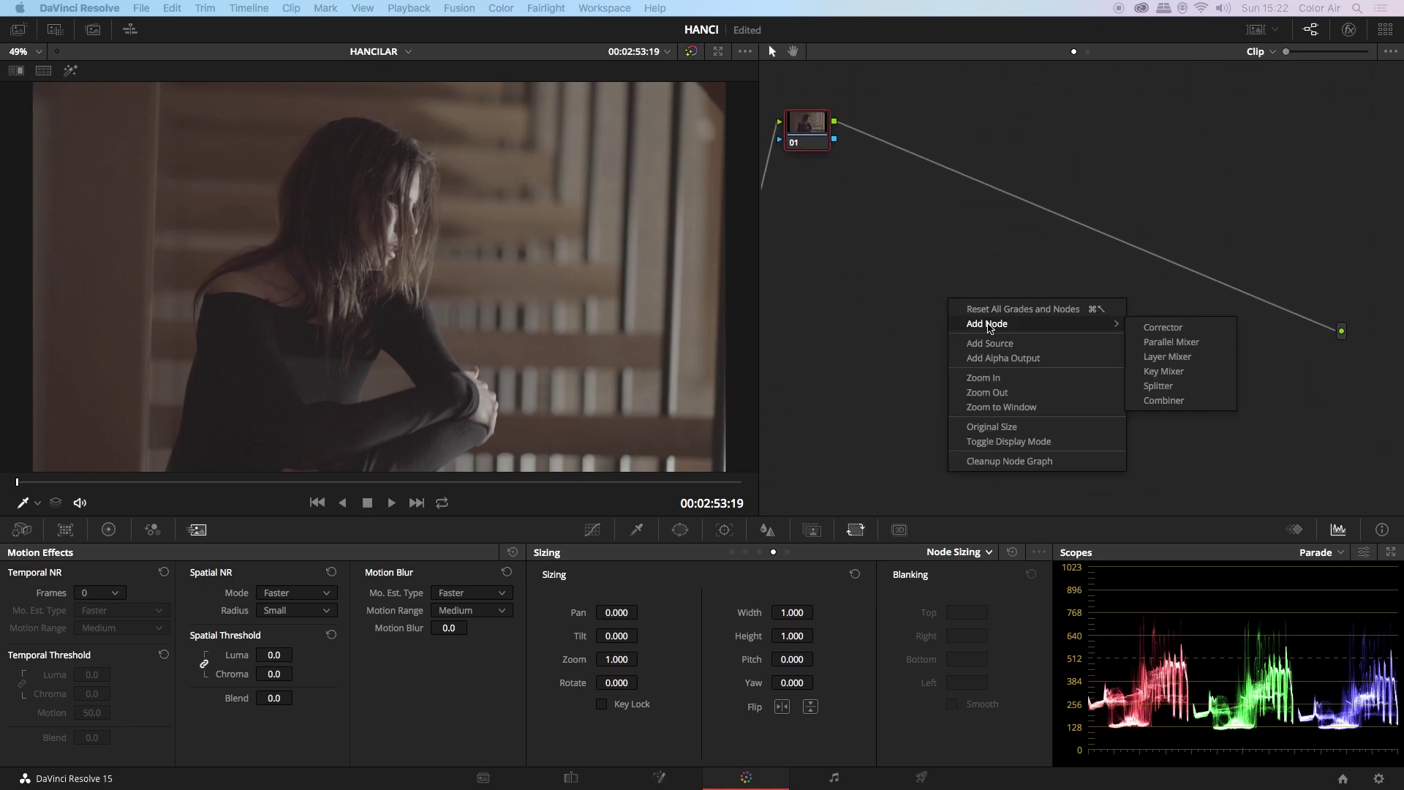
{"action": "left_click", "coordinate": [1158, 386]}
{"action": "left_click_drag", "start_coordinate": [952, 313], "coordinate": [908, 157]}
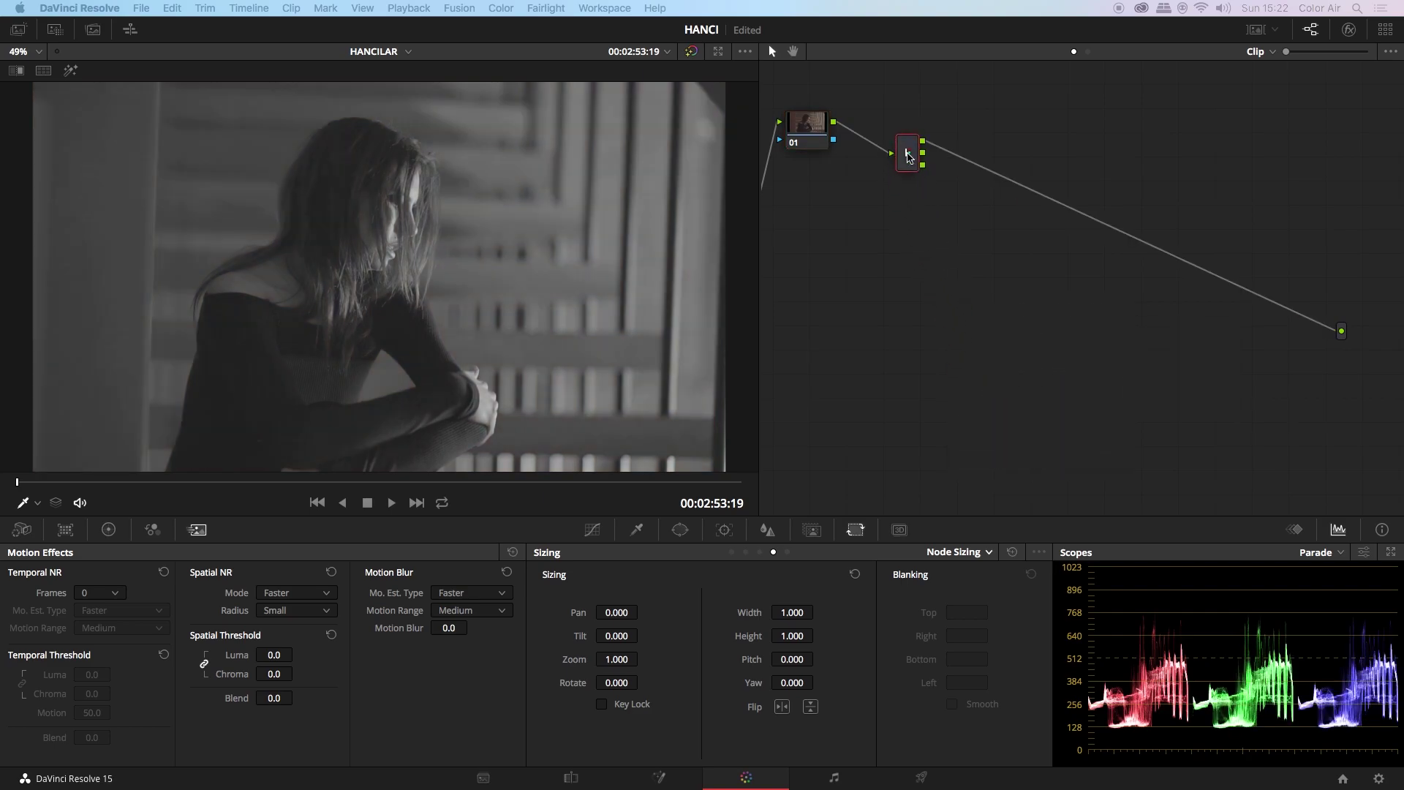
{"action": "left_click_drag", "start_coordinate": [912, 160], "coordinate": [917, 128]}
Step: Add corrector node 03 on the Splitter's top output
{"action": "right_click", "coordinate": [982, 266]}
{"action": "mouse_move", "coordinate": [1025, 300]}
{"action": "left_click", "coordinate": [1178, 306]}
{"action": "left_click_drag", "start_coordinate": [990, 293], "coordinate": [996, 101]}
Step: Insert a Combiner node after node 03, placed level with it
{"action": "right_click", "coordinate": [1001, 261]}
{"action": "mouse_move", "coordinate": [1083, 286]}
{"action": "left_click", "coordinate": [1216, 362]}
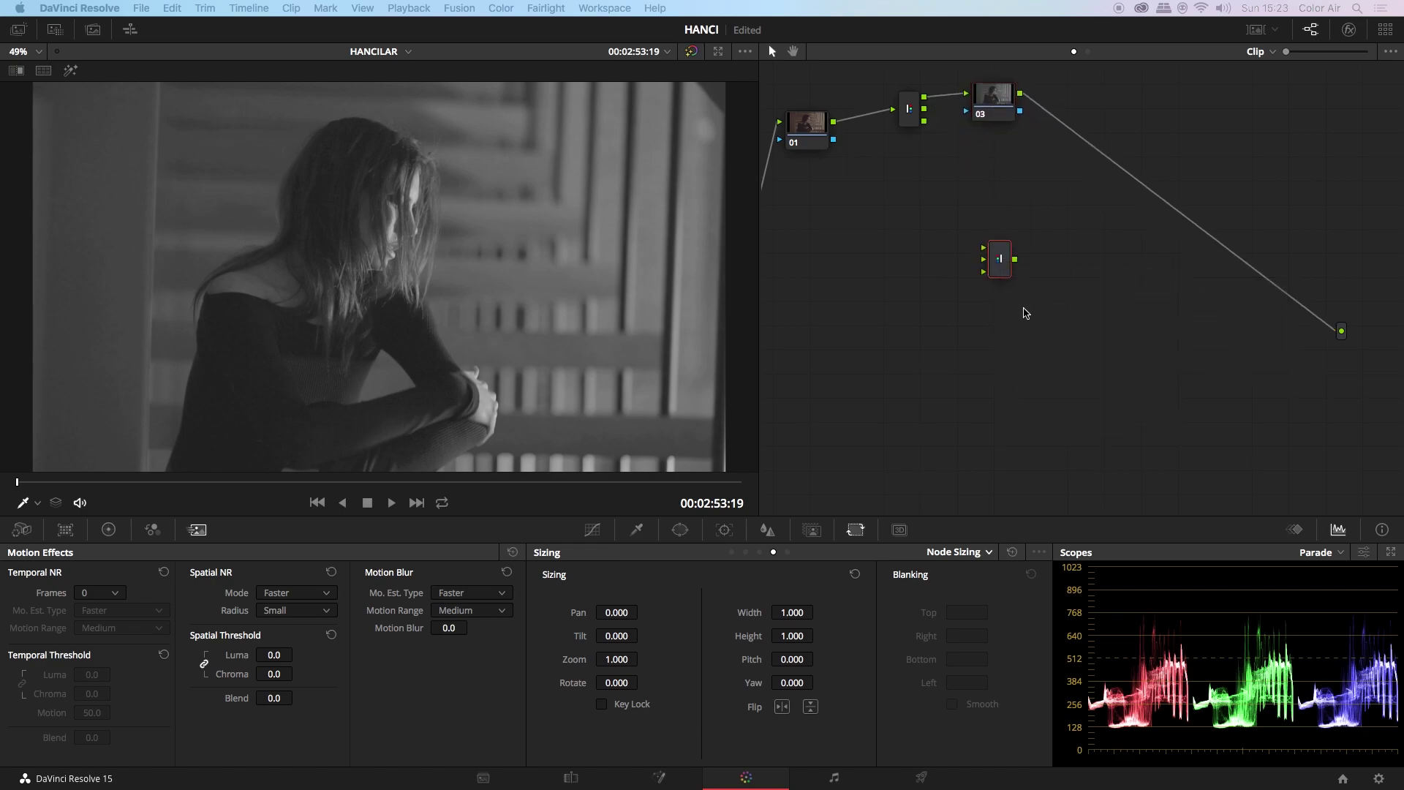
{"action": "left_click_drag", "start_coordinate": [1001, 269], "coordinate": [1113, 171]}
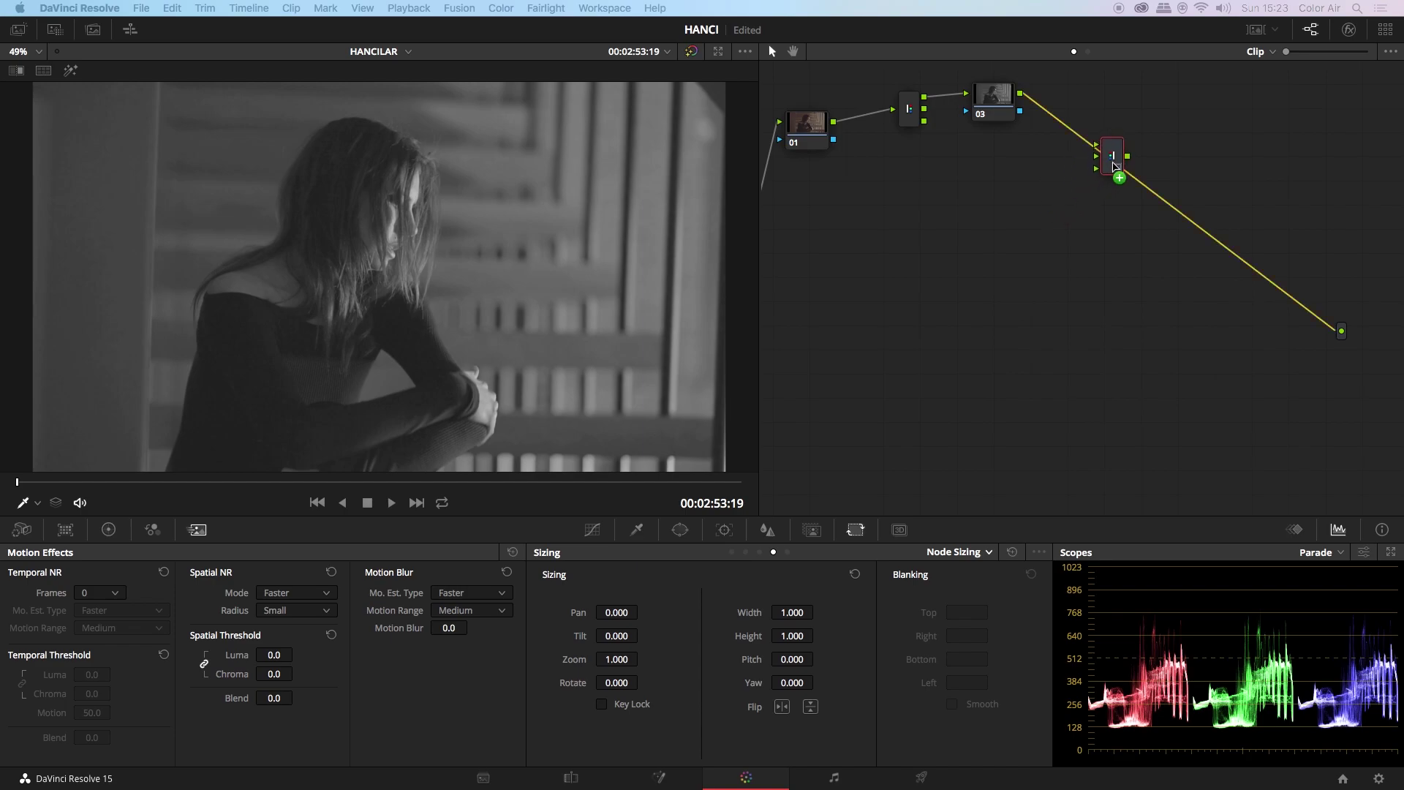
{"action": "left_click_drag", "start_coordinate": [1115, 174], "coordinate": [1114, 120]}
{"action": "left_click", "coordinate": [981, 102]}
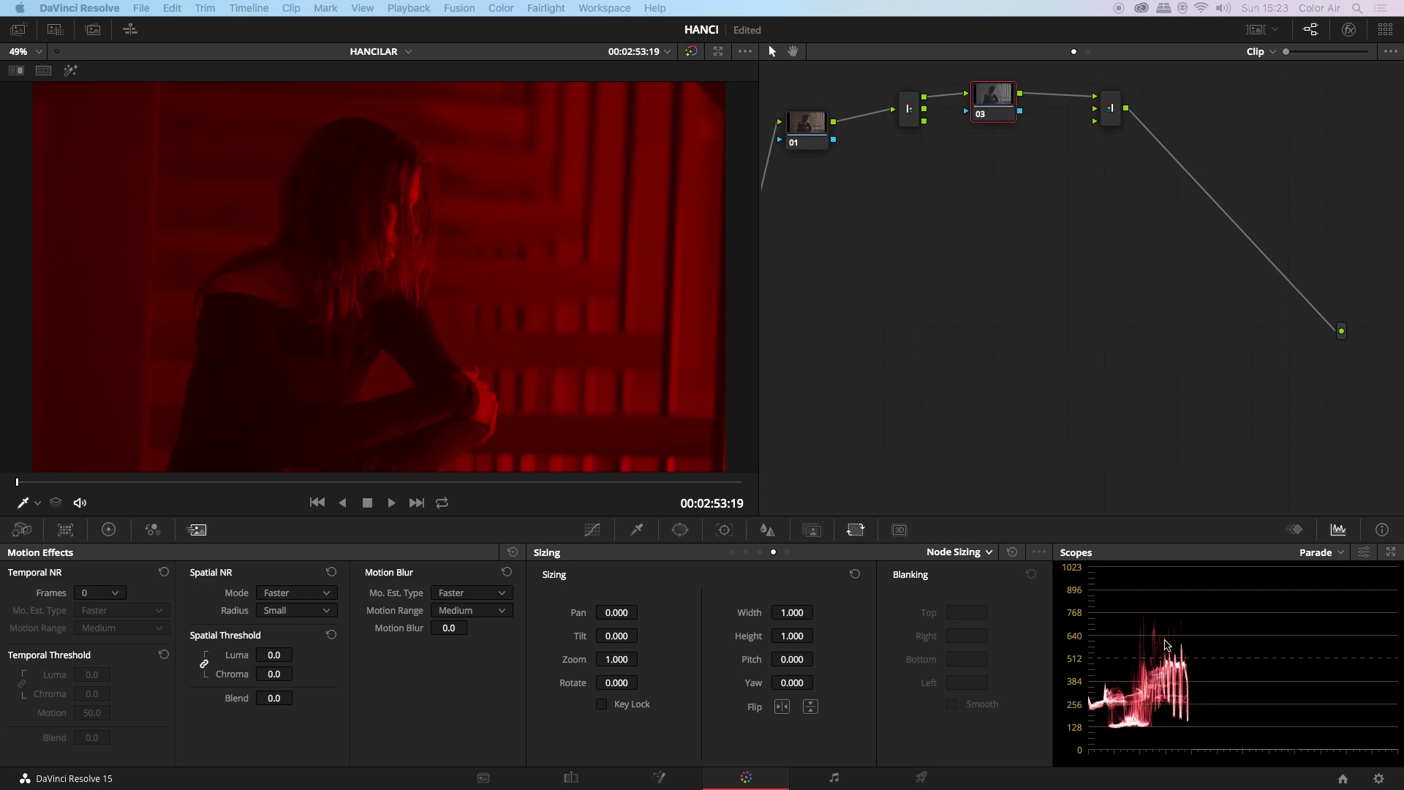
Step: Add corrector node 05 linking the Splitter's middle output to the Combiner's middle input
{"action": "right_click", "coordinate": [912, 320]}
{"action": "mouse_move", "coordinate": [942, 341]}
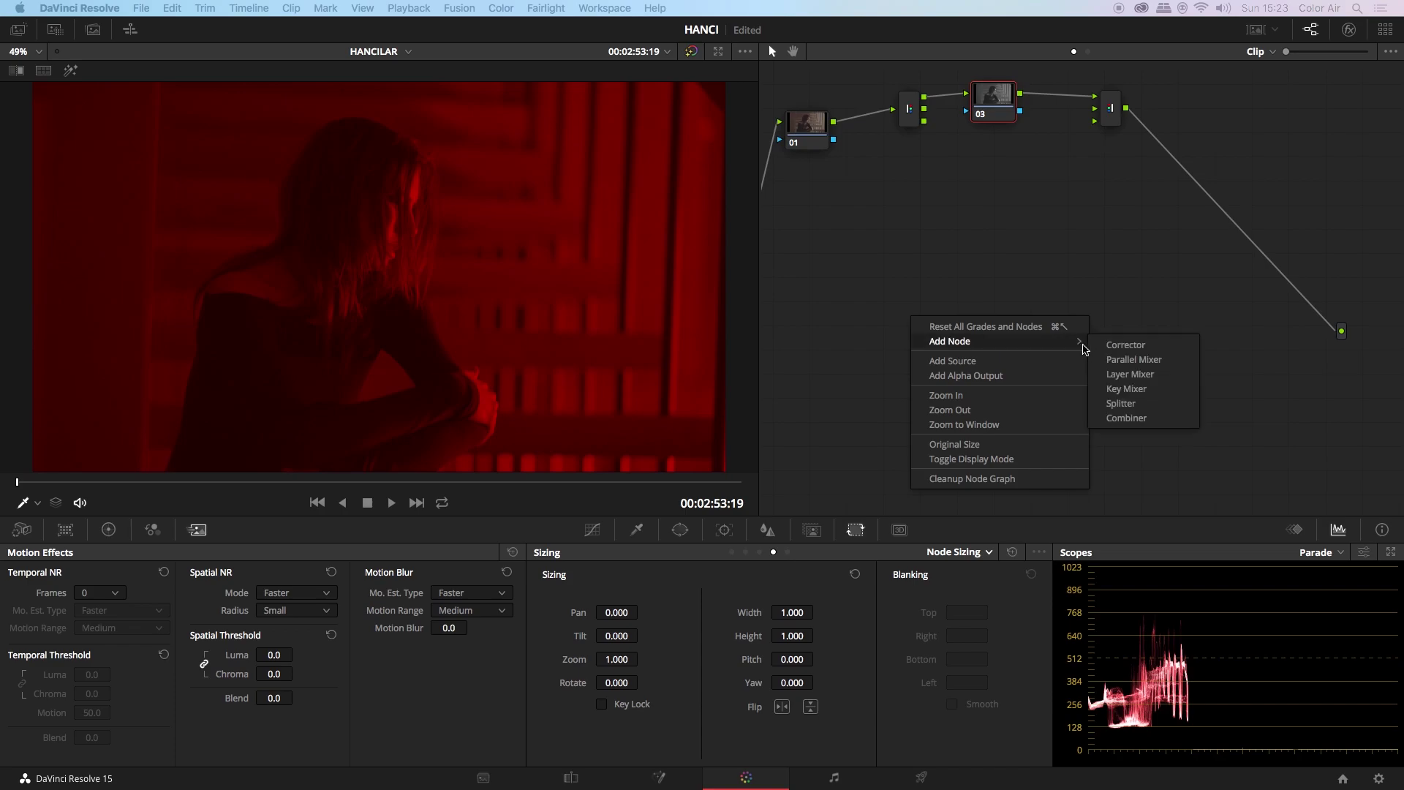
{"action": "left_click", "coordinate": [1105, 348]}
{"action": "left_click_drag", "start_coordinate": [912, 325], "coordinate": [999, 170]}
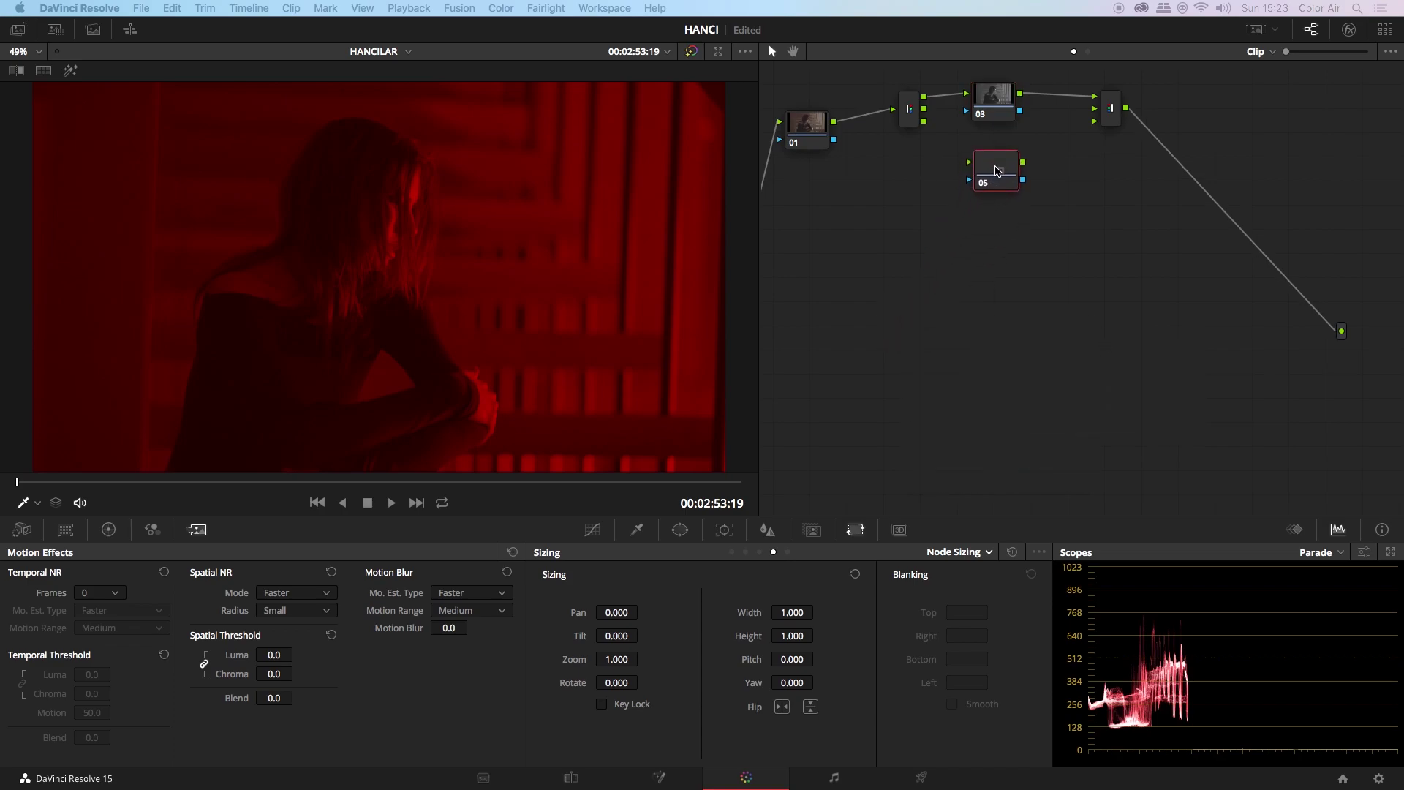
{"action": "left_click_drag", "start_coordinate": [926, 113], "coordinate": [977, 167]}
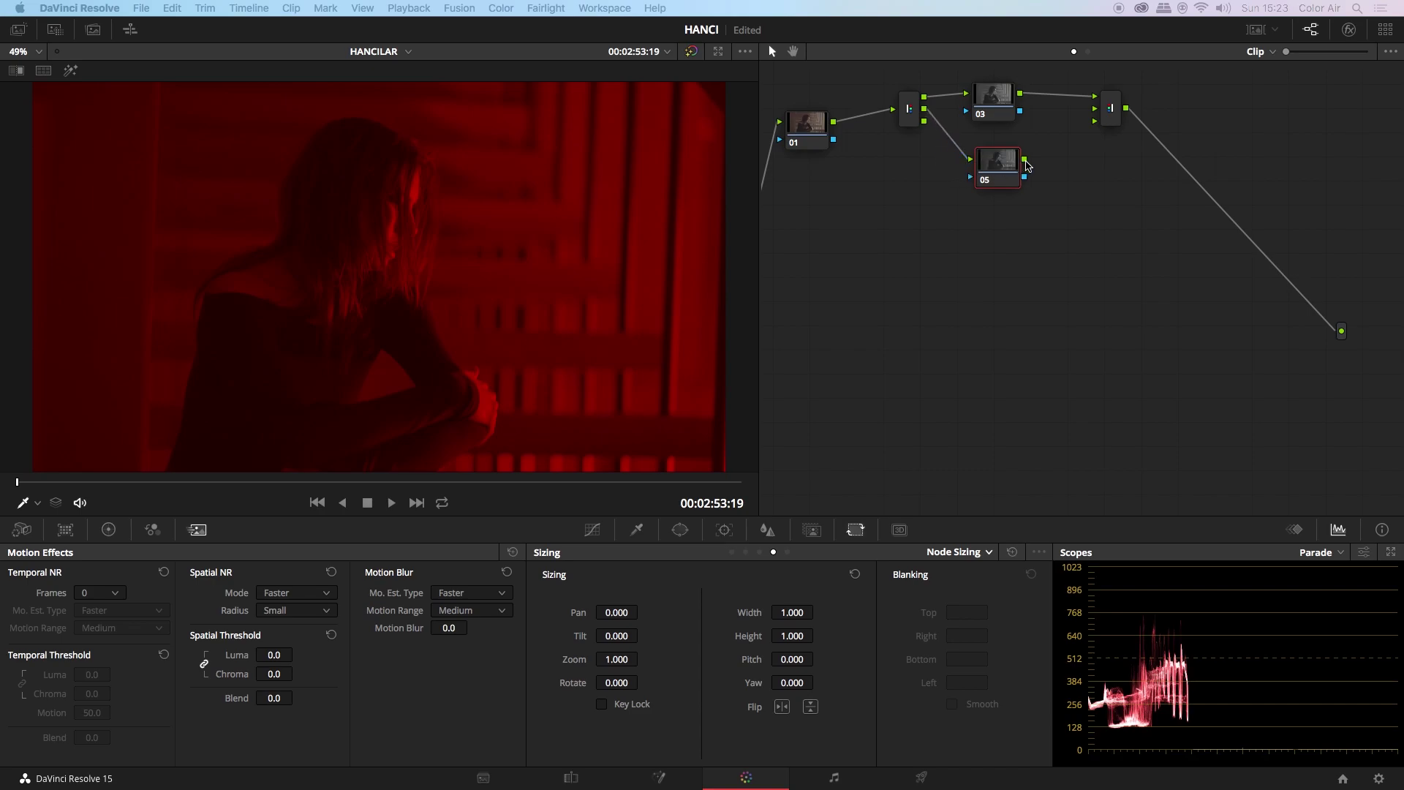
{"action": "left_click_drag", "start_coordinate": [1025, 160], "coordinate": [1095, 108]}
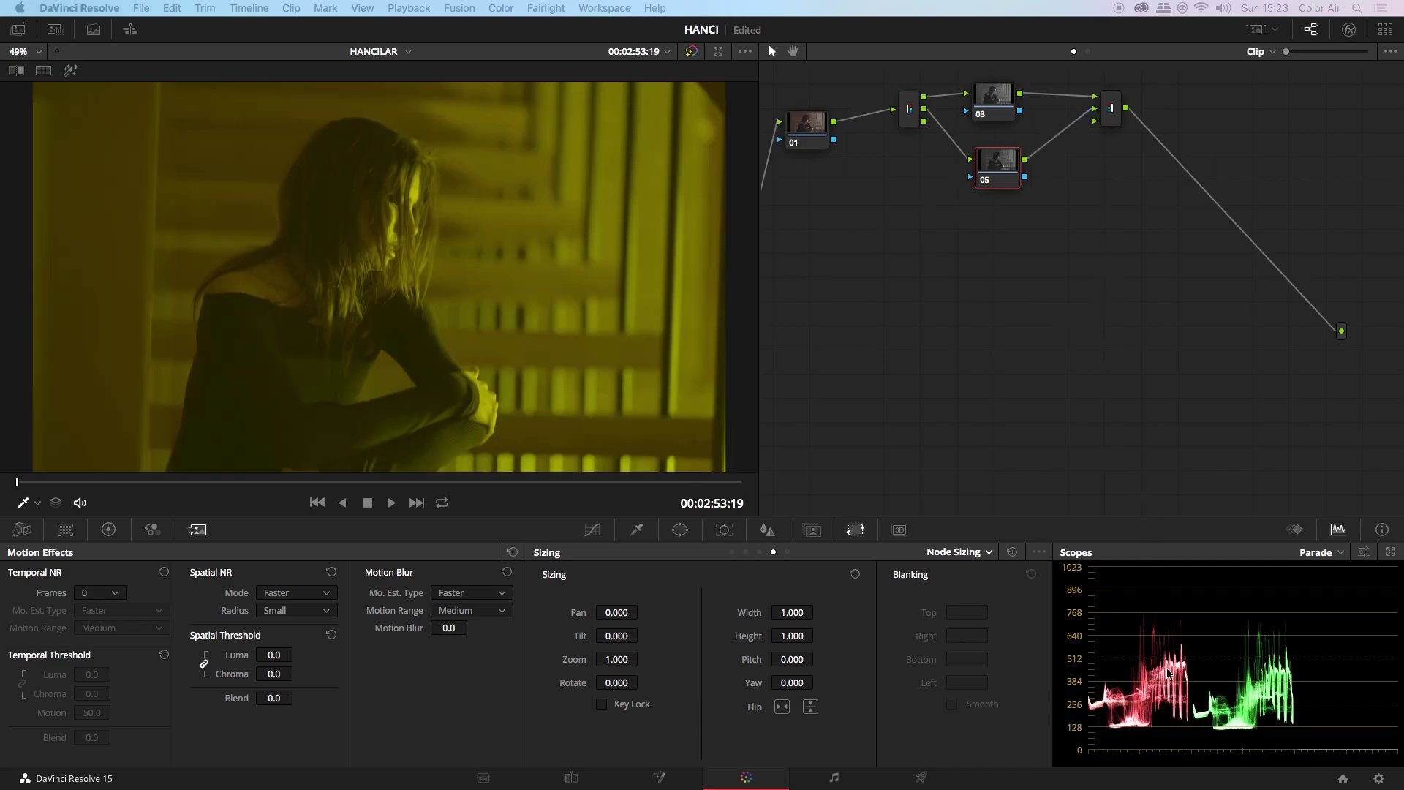
{"action": "right_click", "coordinate": [999, 287]}
Step: Add corrector node 06 carrying the Splitter's bottom output into the Combiner's third input
{"action": "mouse_move", "coordinate": [1034, 309]}
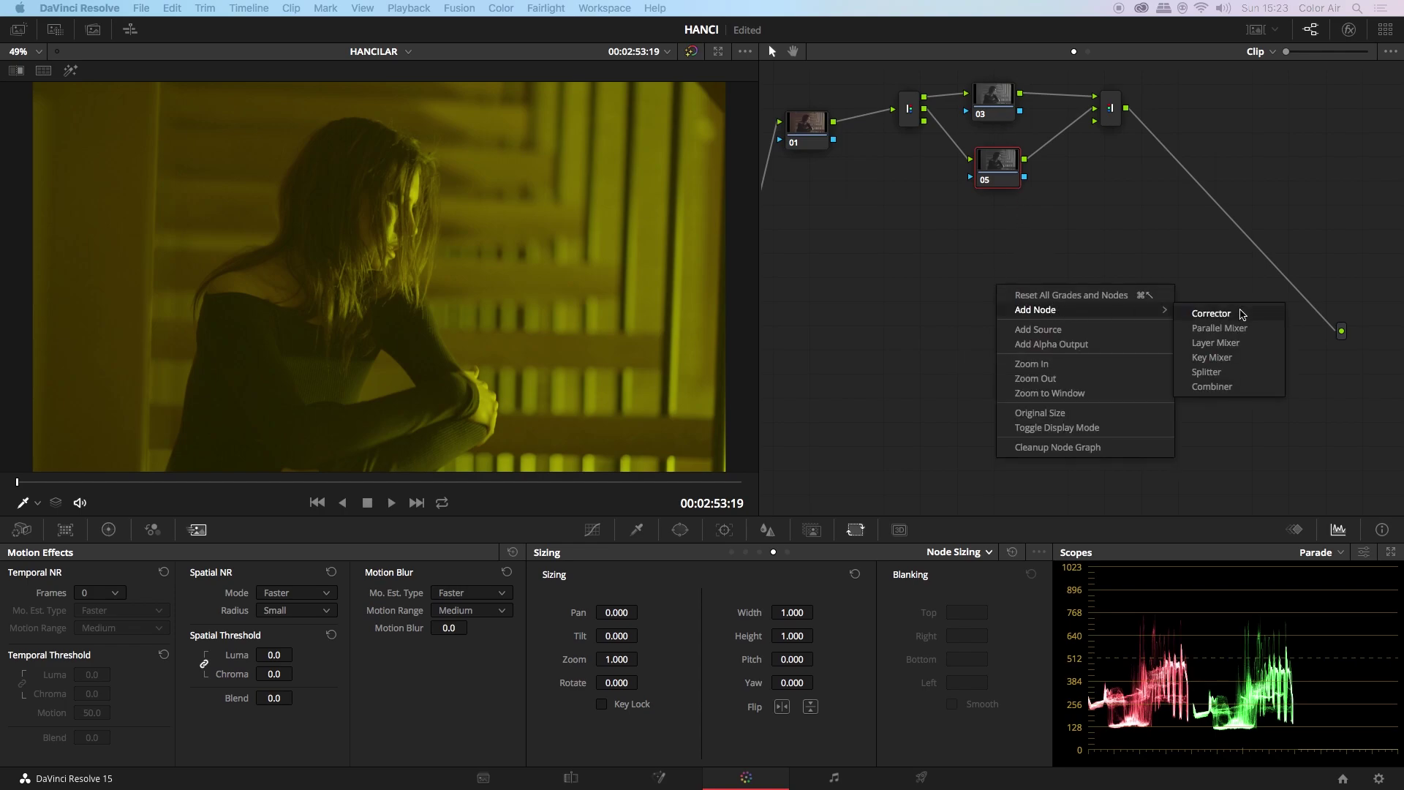
{"action": "left_click", "coordinate": [1210, 314]}
{"action": "left_click_drag", "start_coordinate": [925, 121], "coordinate": [969, 284]}
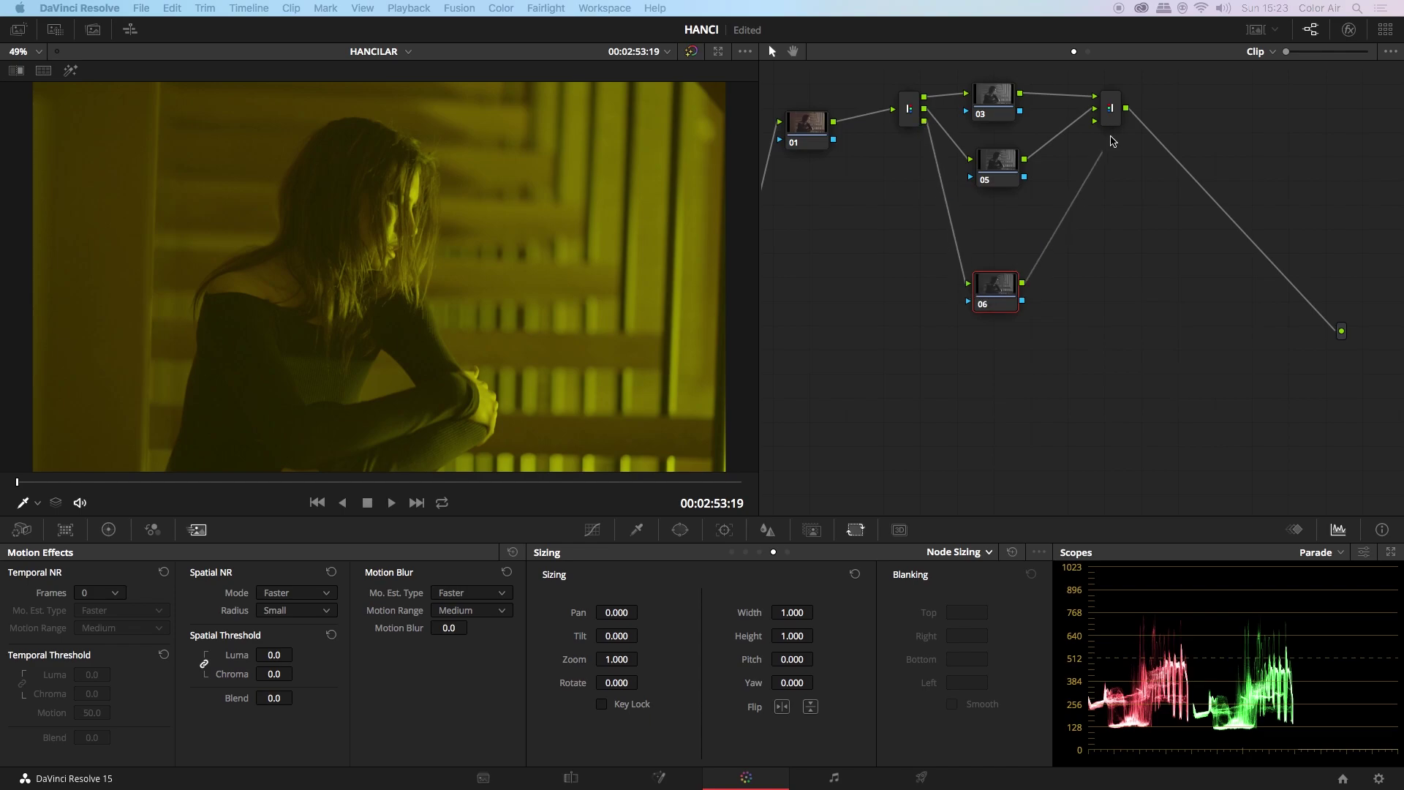
{"action": "left_click_drag", "start_coordinate": [1023, 284], "coordinate": [1095, 122]}
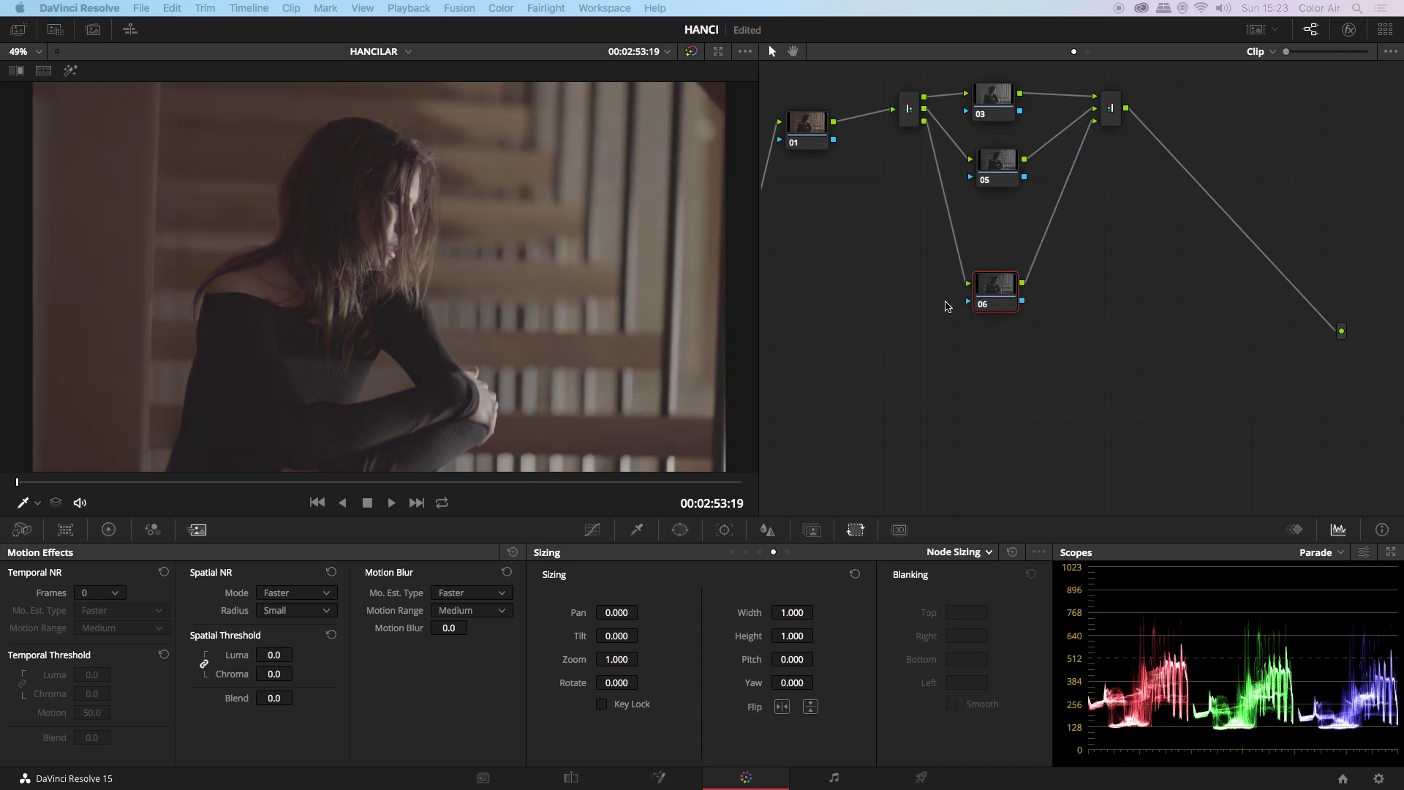
{"action": "left_click_drag", "start_coordinate": [992, 291], "coordinate": [998, 217]}
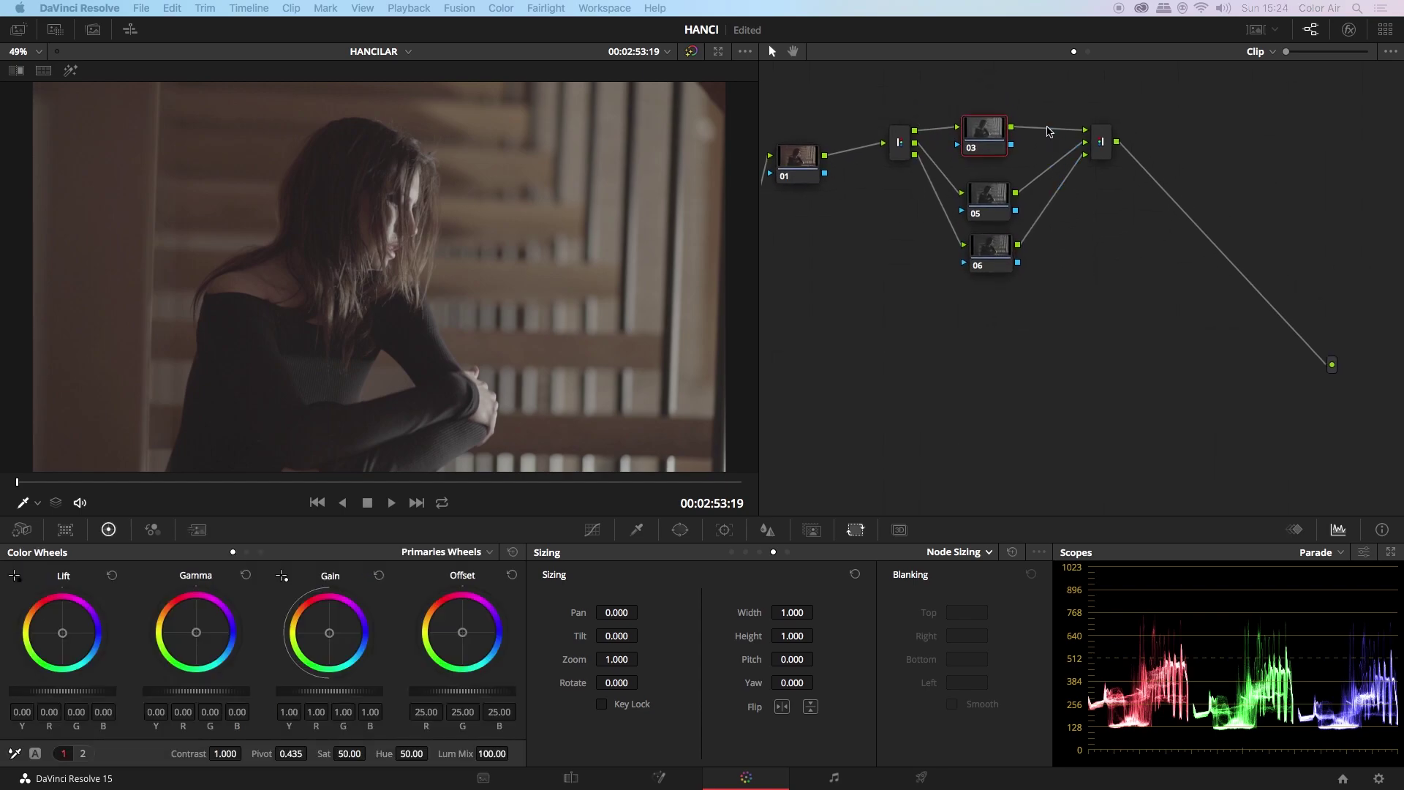
Step: Detach nodes 03 and 05 from the Combiner and reconnect node 05 to its top input
{"action": "mouse_move", "coordinate": [1084, 129]}
{"action": "left_mouse_down"}
{"action": "mouse_move", "coordinate": [1046, 133]}
{"action": "mouse_move", "coordinate": [1070, 154]}
{"action": "mouse_move", "coordinate": [1087, 143]}
{"action": "left_mouse_up"}
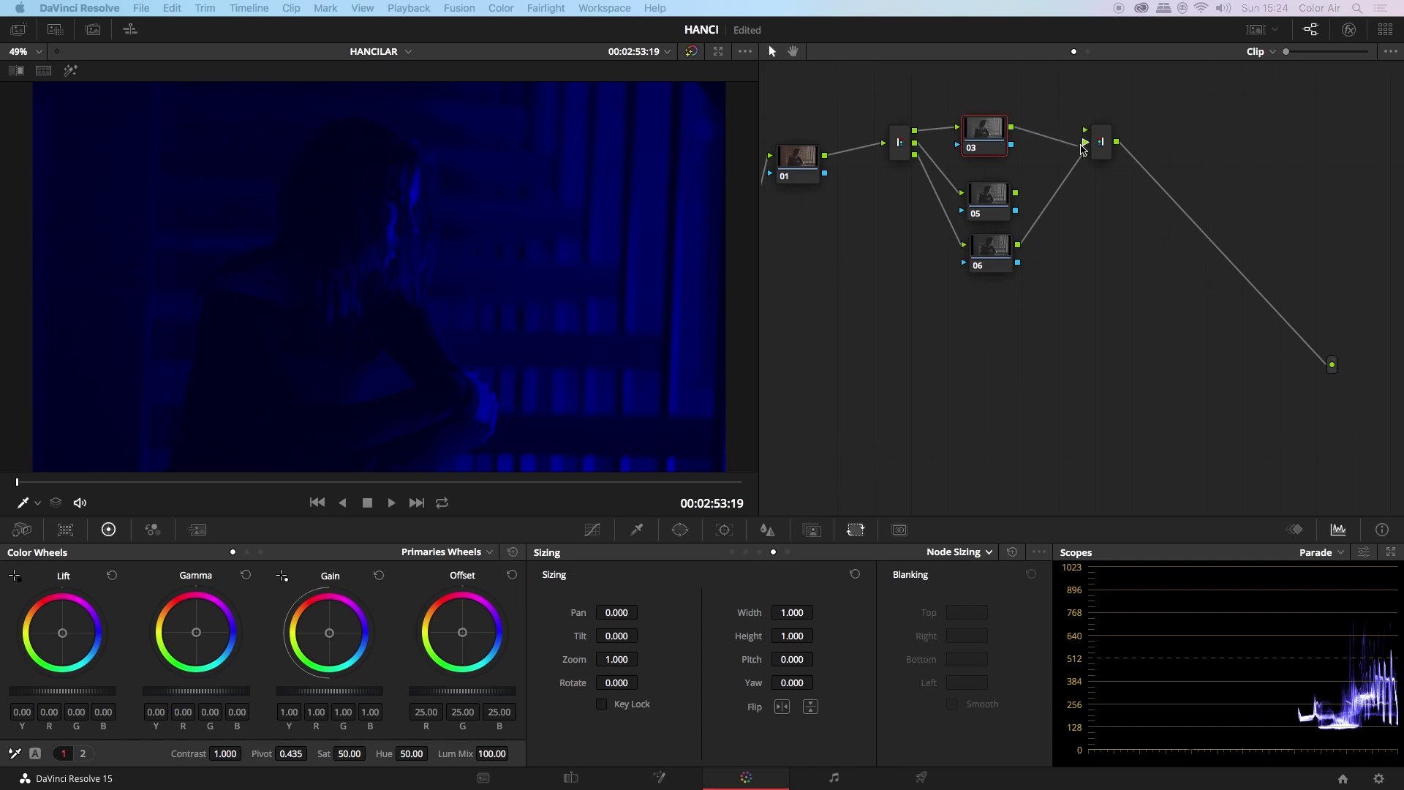
{"action": "left_click_drag", "start_coordinate": [1016, 193], "coordinate": [1087, 133]}
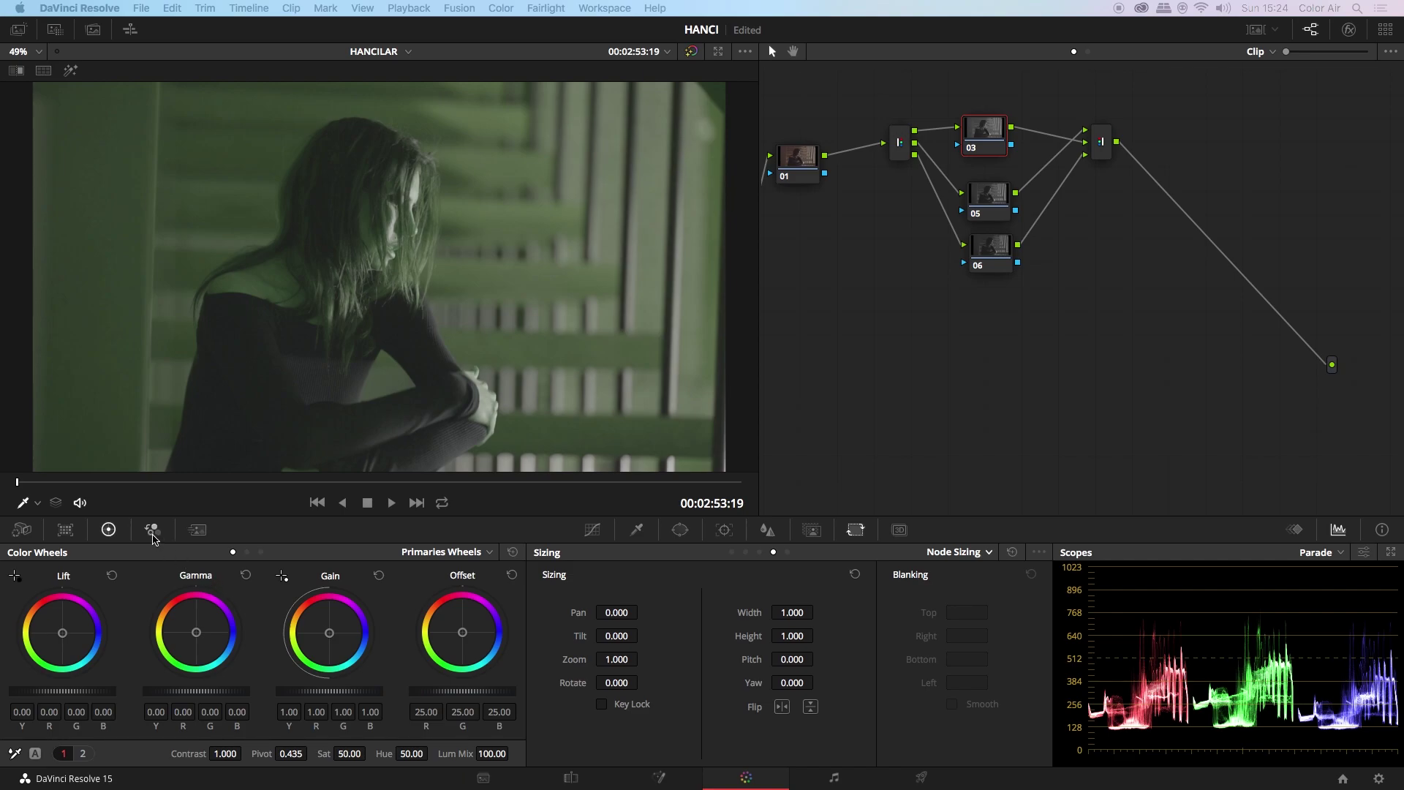
{"action": "left_click", "coordinate": [153, 534]}
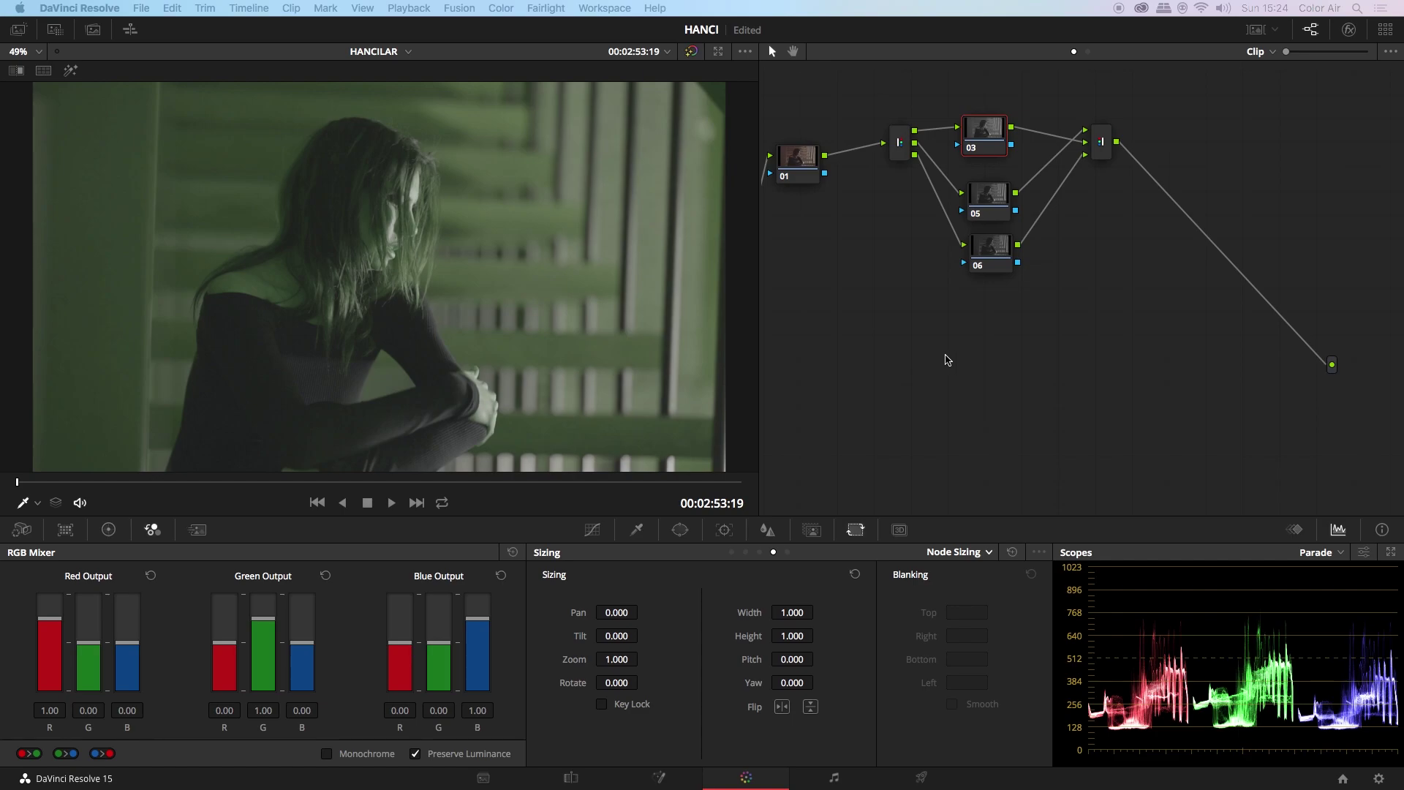
Step: Undo the rewiring to restore natural colours, then select node 03
{"action": "key", "text": "ctrl+d"}
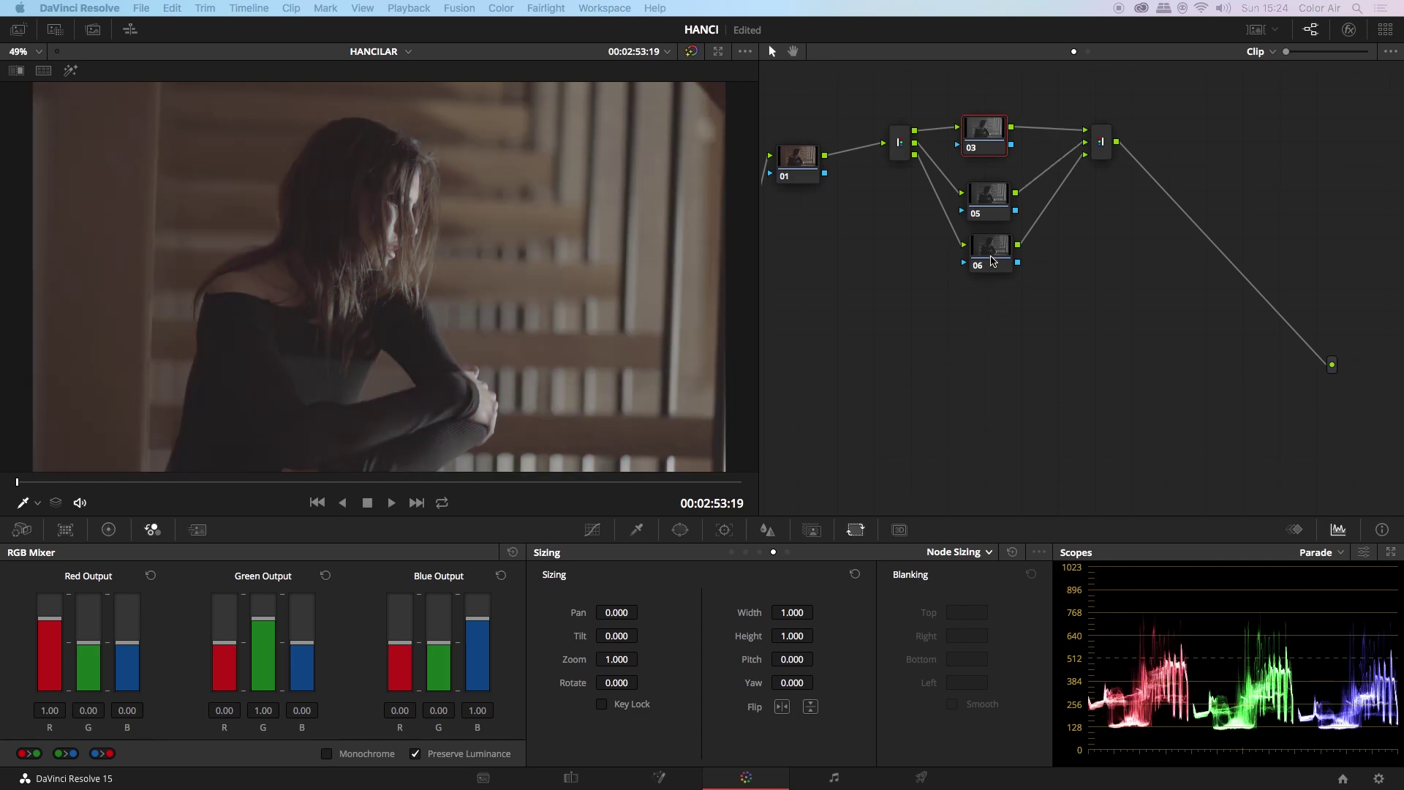
{"action": "left_click", "coordinate": [992, 261]}
{"action": "left_click", "coordinate": [996, 138]}
Step: Set node 03's Pan to 8.000 in the Sizing palette's Node Sizing mode
{"action": "left_click", "coordinate": [592, 530]}
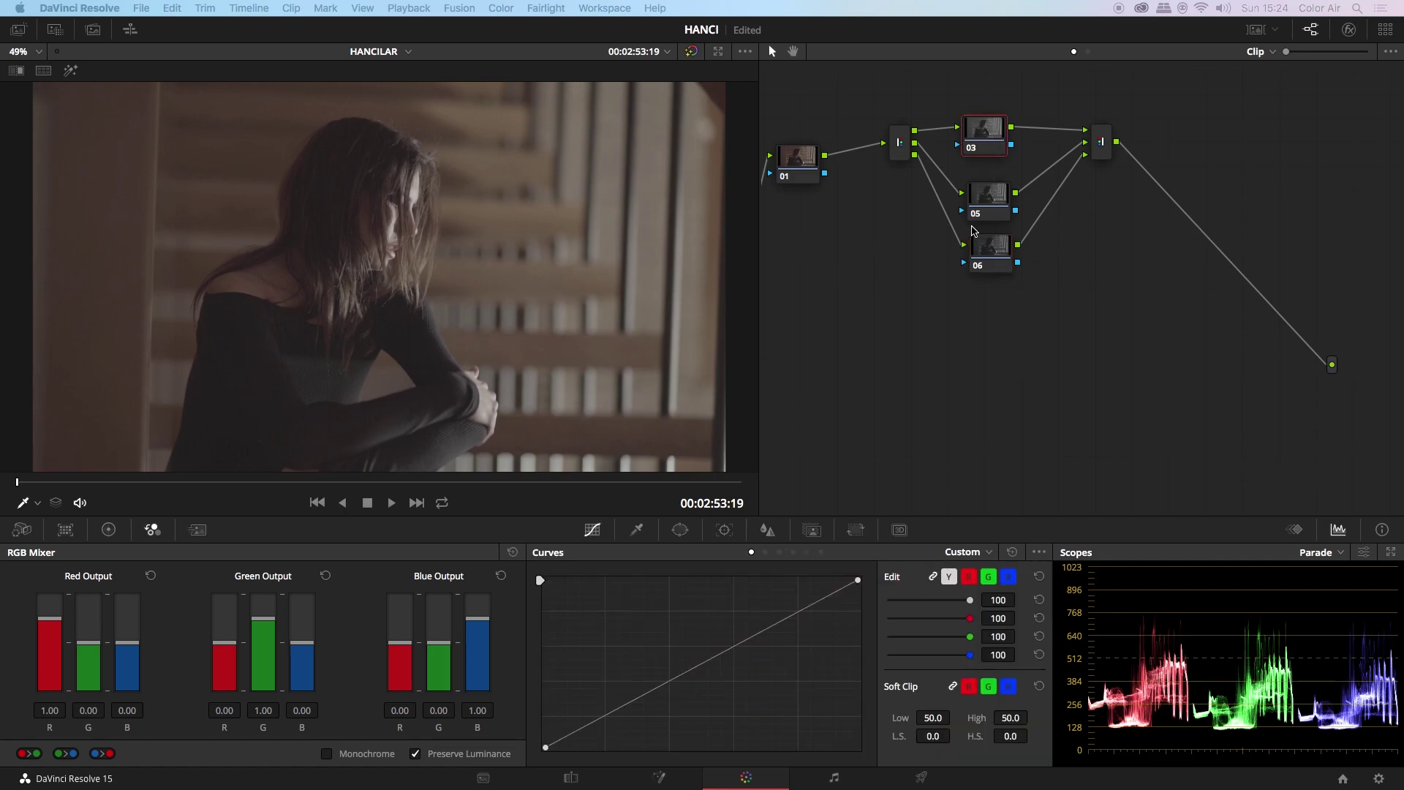
{"action": "left_click", "coordinate": [815, 533]}
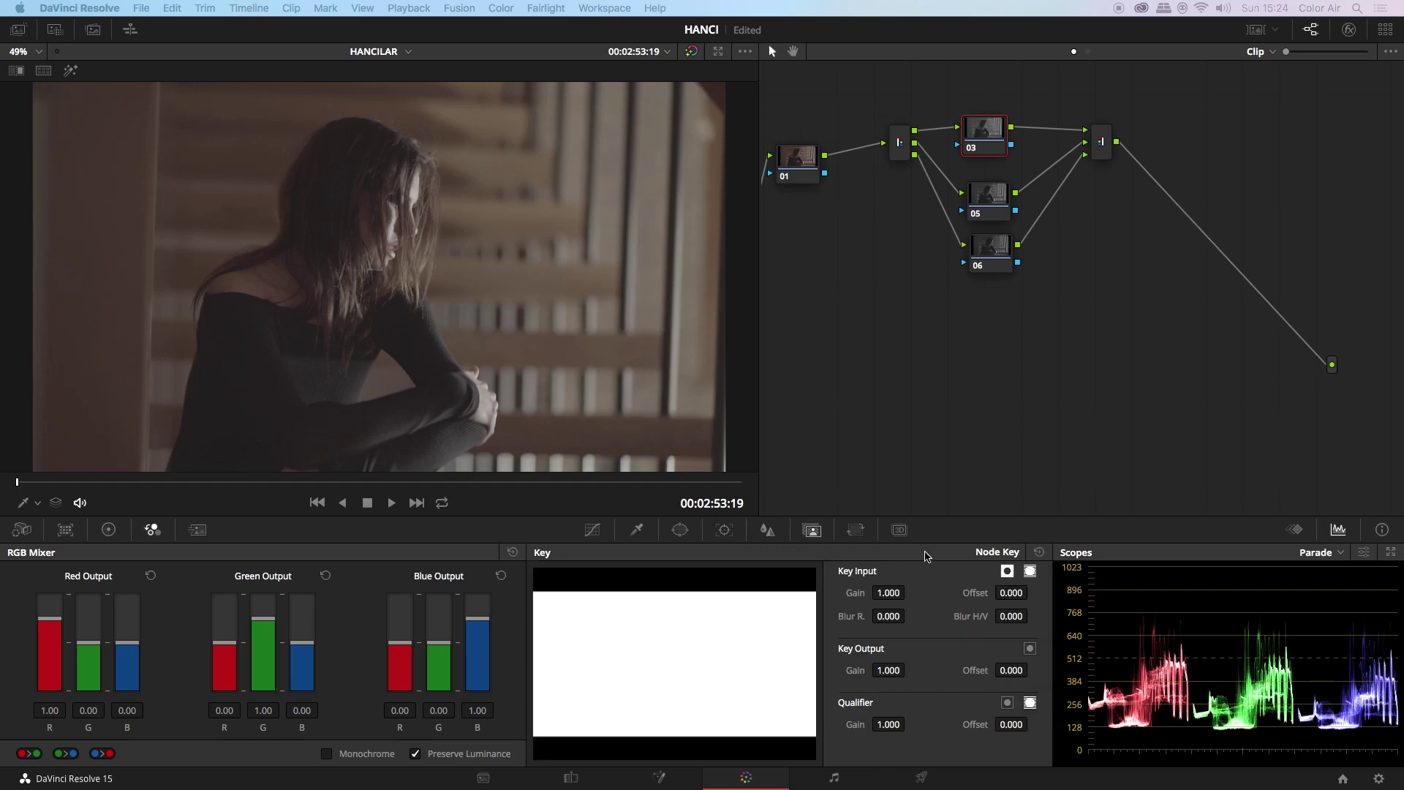
{"action": "left_click", "coordinate": [860, 533]}
{"action": "left_click", "coordinate": [967, 555]}
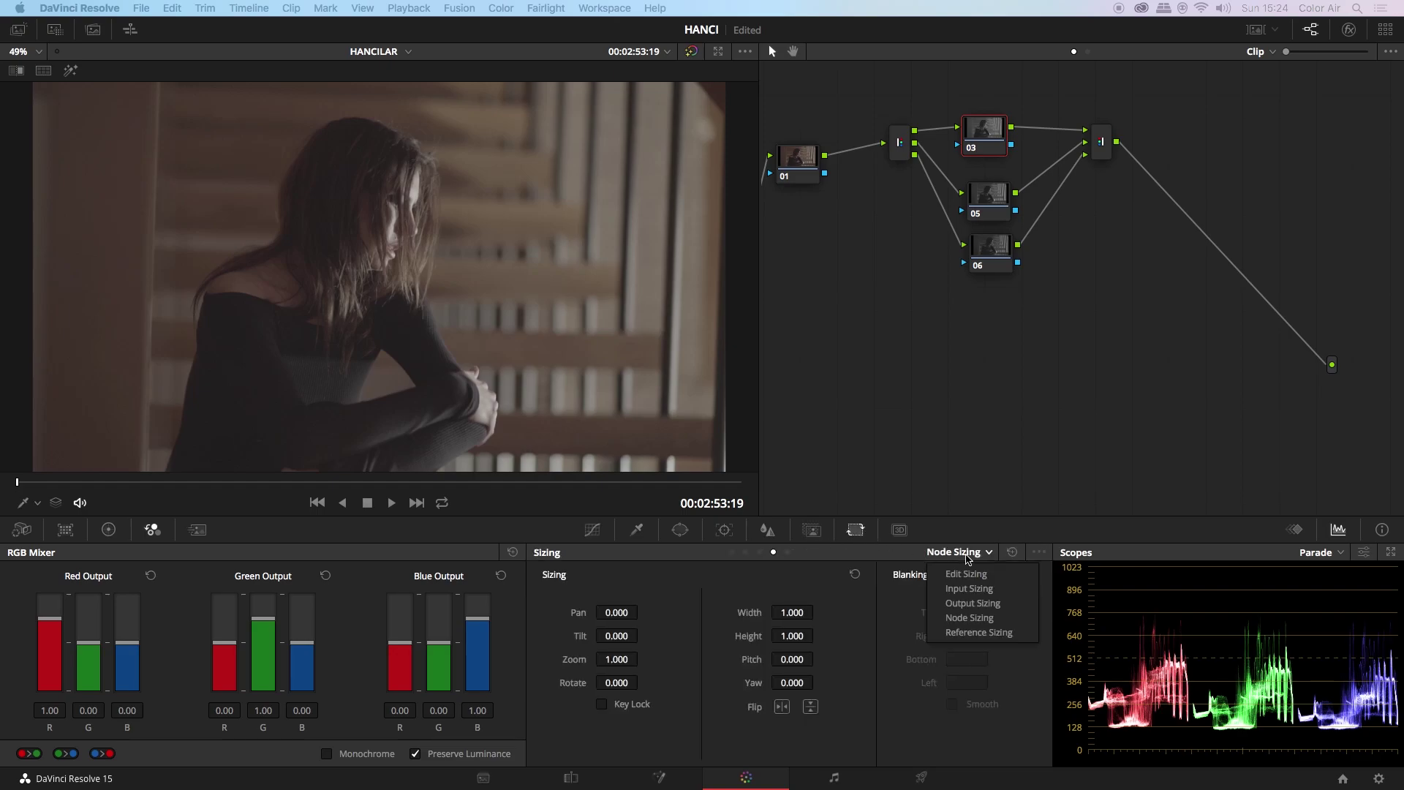
{"action": "left_click", "coordinate": [990, 622]}
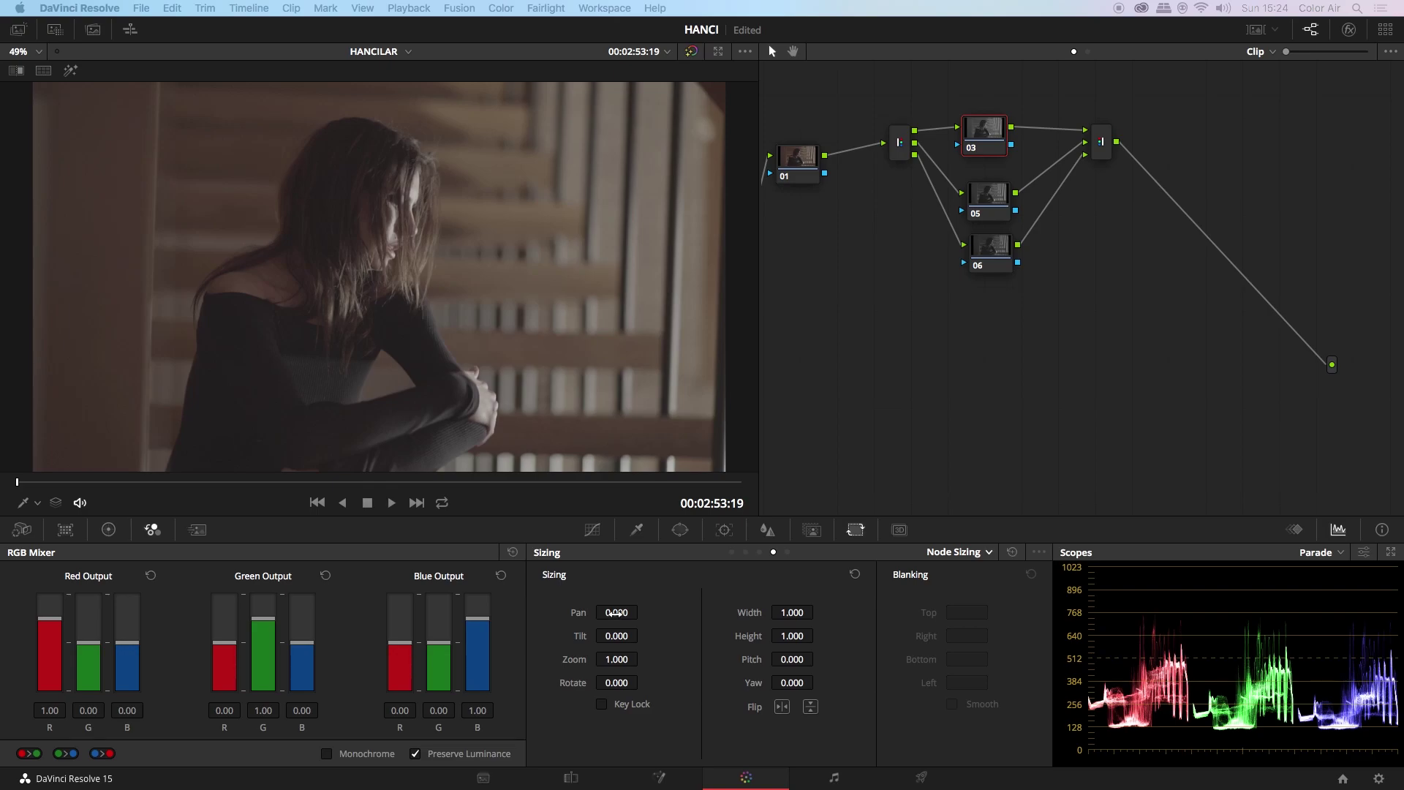
{"action": "left_click_drag", "start_coordinate": [617, 613], "coordinate": [642, 611]}
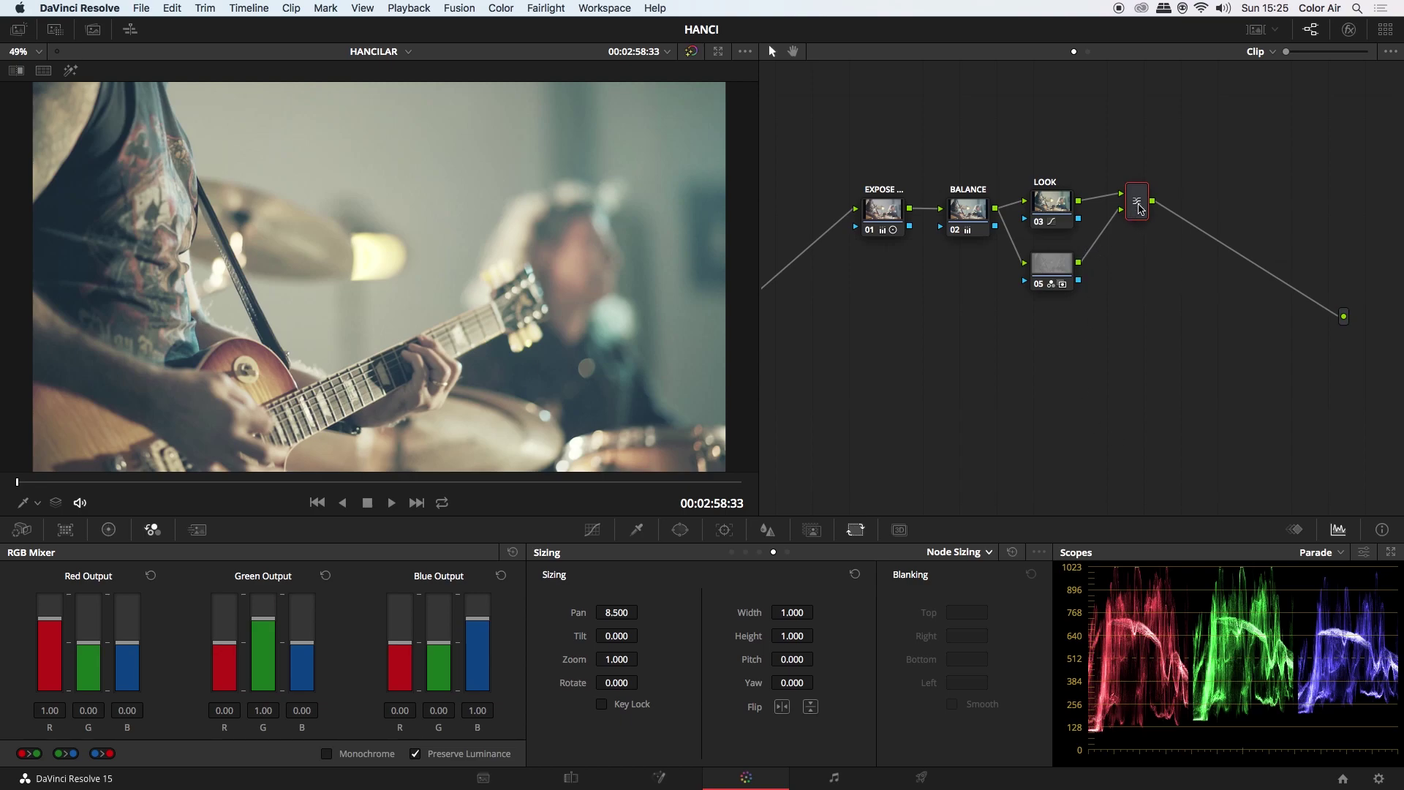
Step: Save the project, add serial and parallel nodes with Alt+S/Alt+P, and link nodes 13 and 14
{"action": "key", "text": "super+s"}
{"action": "key", "text": "alt+s"}
{"action": "key", "text": "alt+p"}
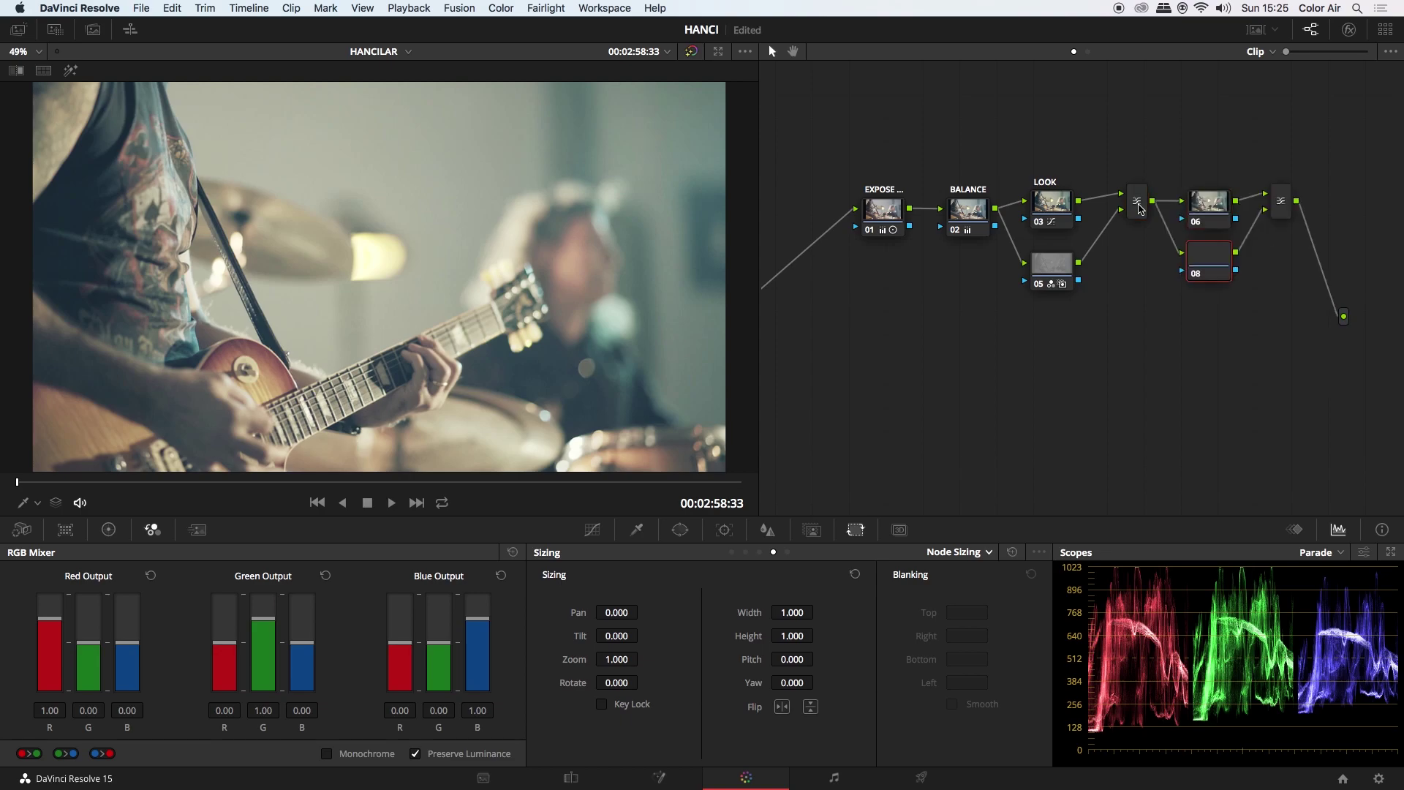
{"action": "key", "text": "alt+s"}
{"action": "key", "text": "alt+p"}
{"action": "key", "text": "alt+p"}
{"action": "key", "text": "alt+s"}
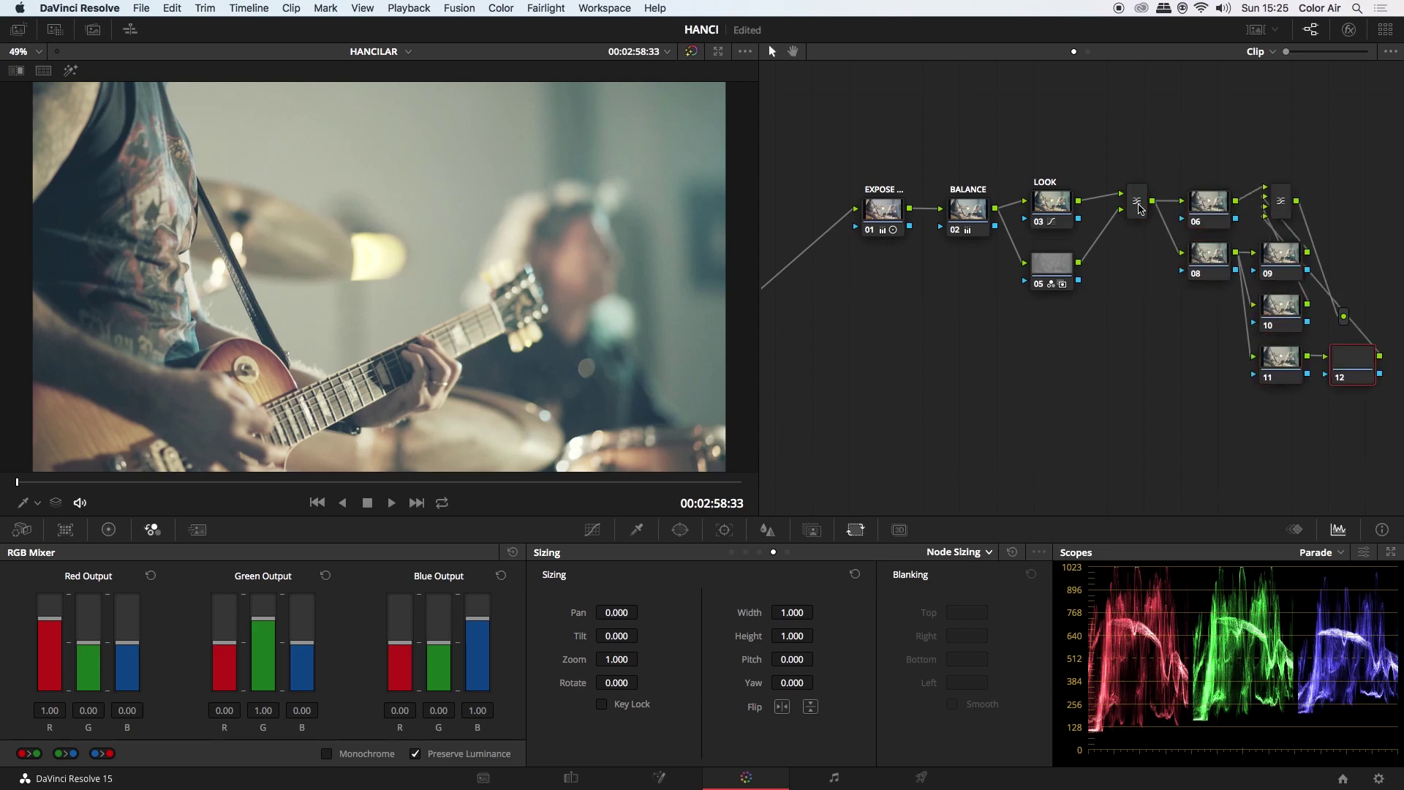
{"action": "left_click_drag", "start_coordinate": [905, 371], "coordinate": [1244, 336]}
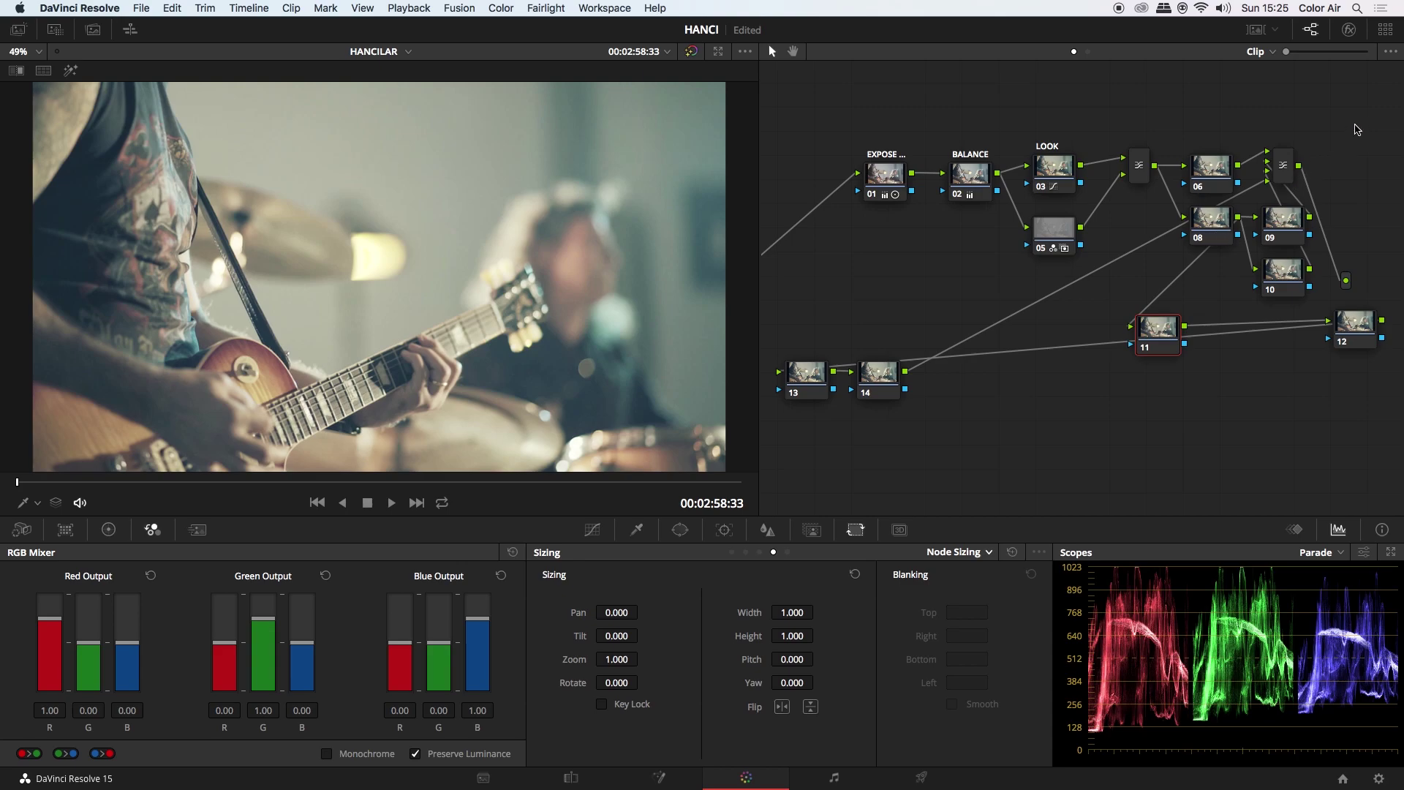
{"action": "mouse_move", "coordinate": [1371, 94]}
{"action": "left_mouse_down"}
{"action": "mouse_move", "coordinate": [1365, 225]}
{"action": "mouse_move", "coordinate": [1095, 444]}
{"action": "left_mouse_up"}
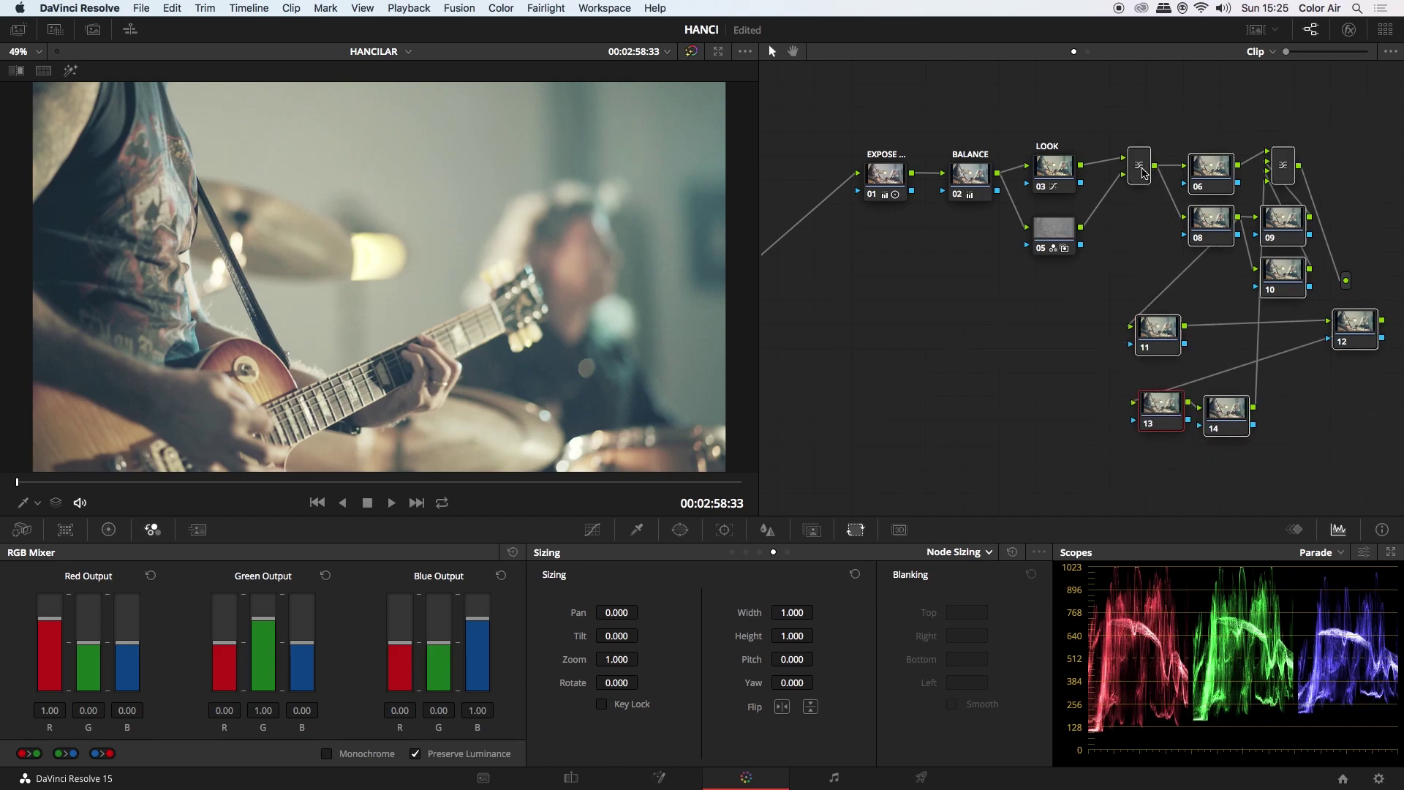
Step: Turn the selected nodes after LOOK into compound node 05 and move it beside LOOK
{"action": "right_click", "coordinate": [1223, 174]}
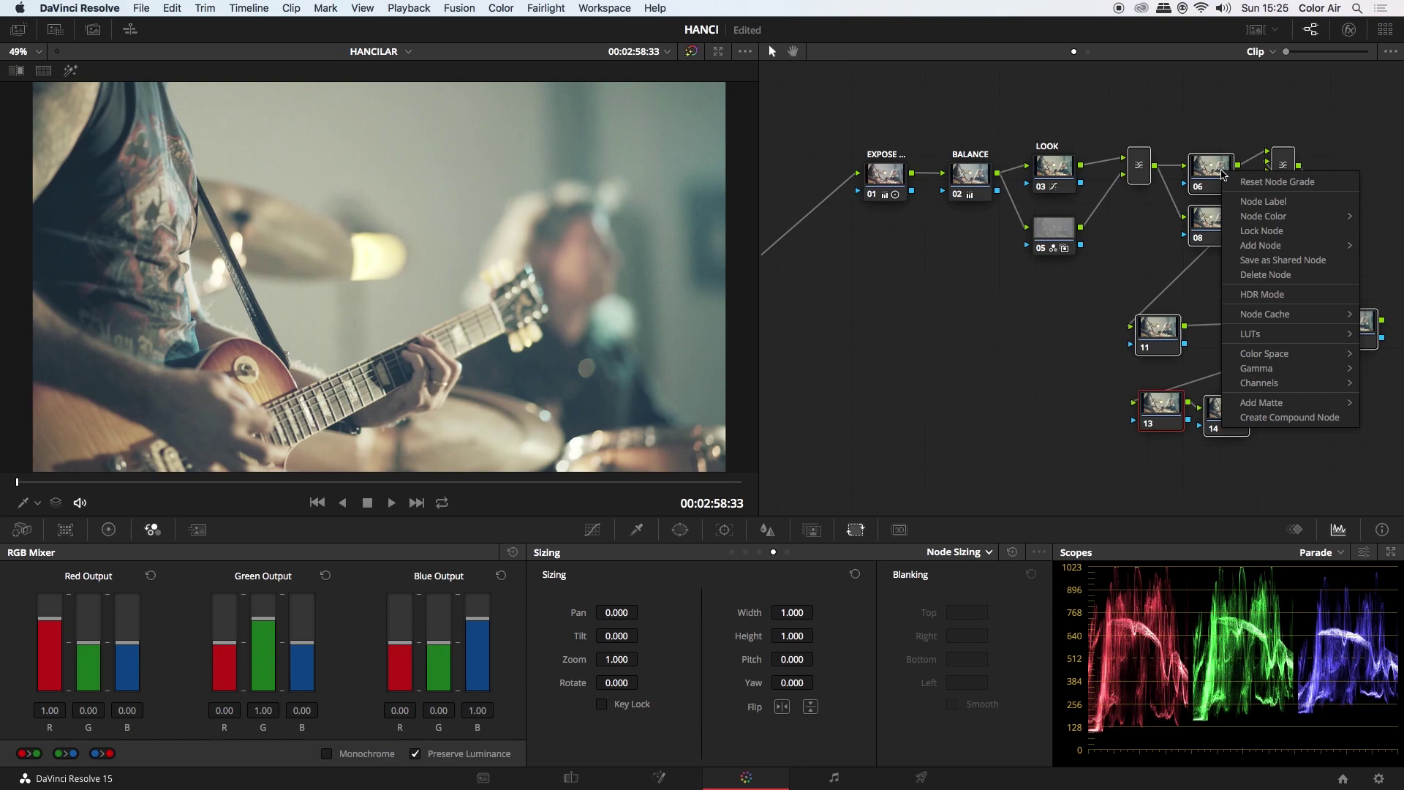
{"action": "left_click", "coordinate": [1321, 420]}
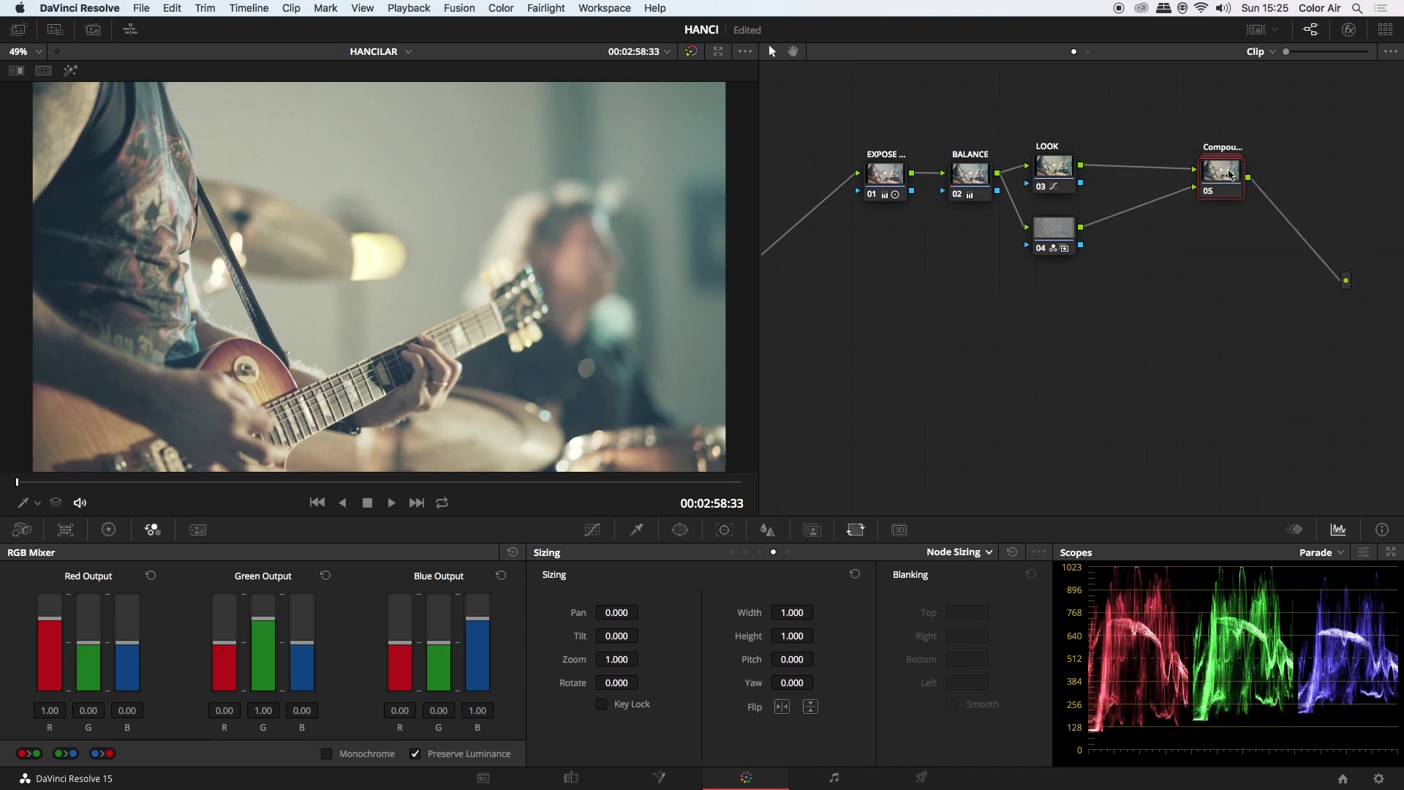
{"action": "left_click_drag", "start_coordinate": [1229, 172], "coordinate": [1192, 154]}
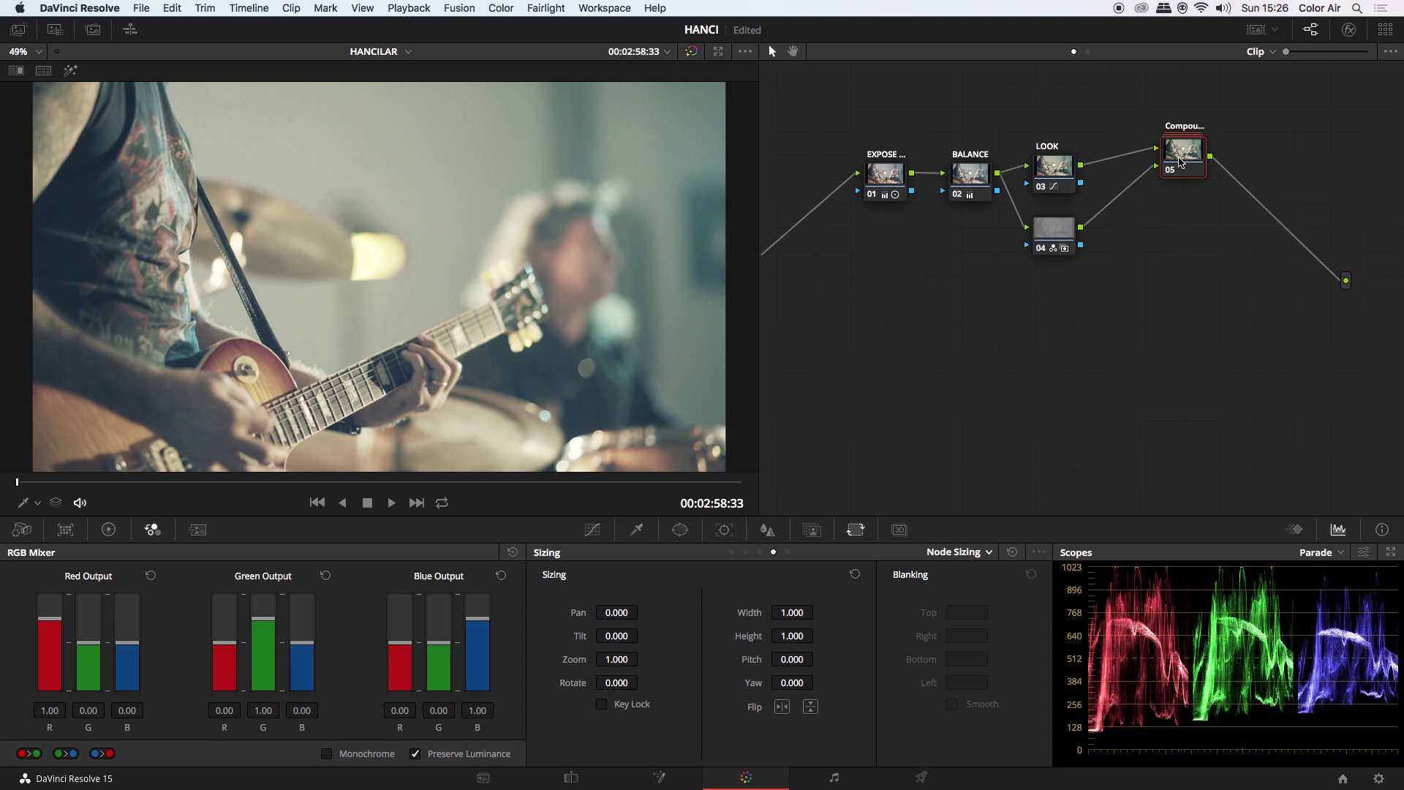
{"action": "right_click", "coordinate": [1180, 162]}
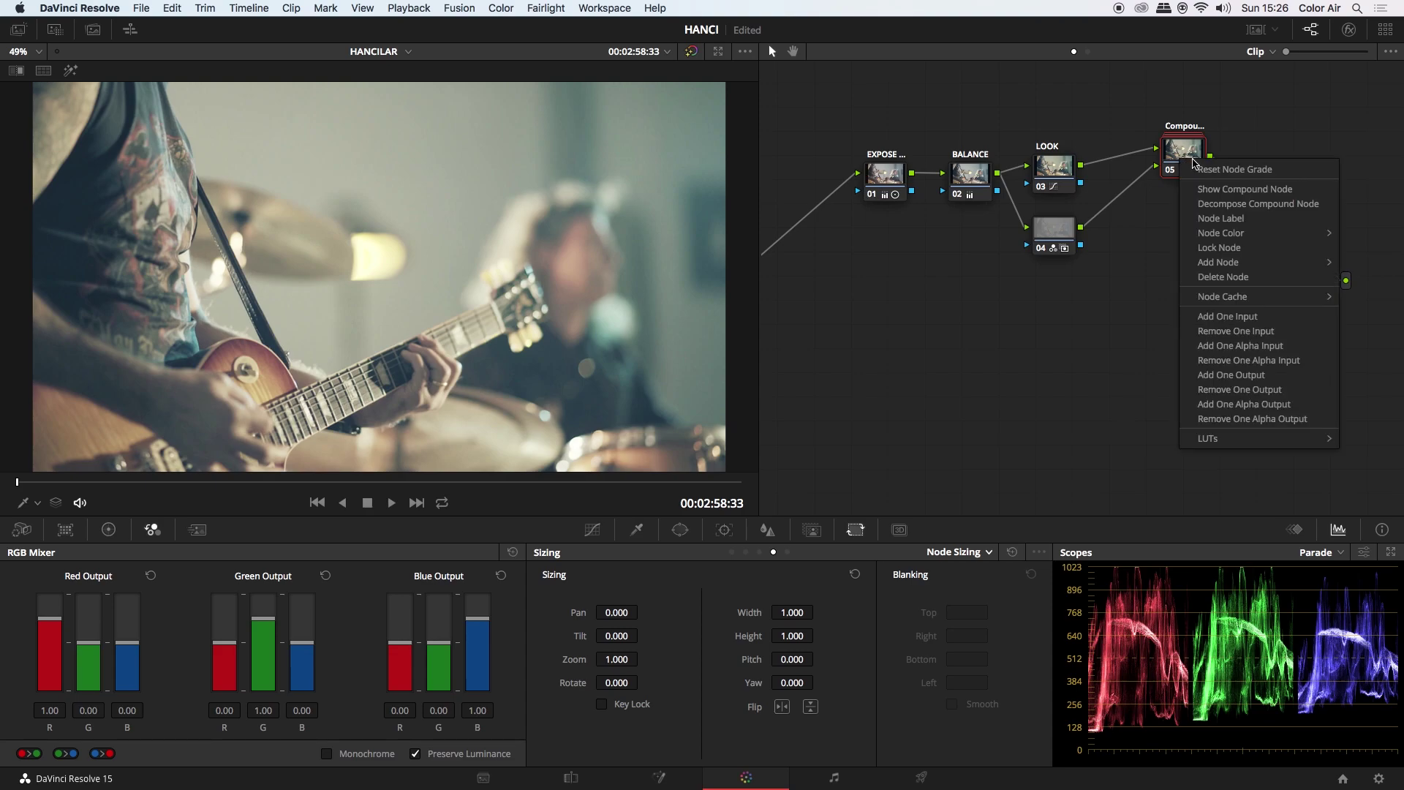
{"action": "left_click", "coordinate": [1250, 190]}
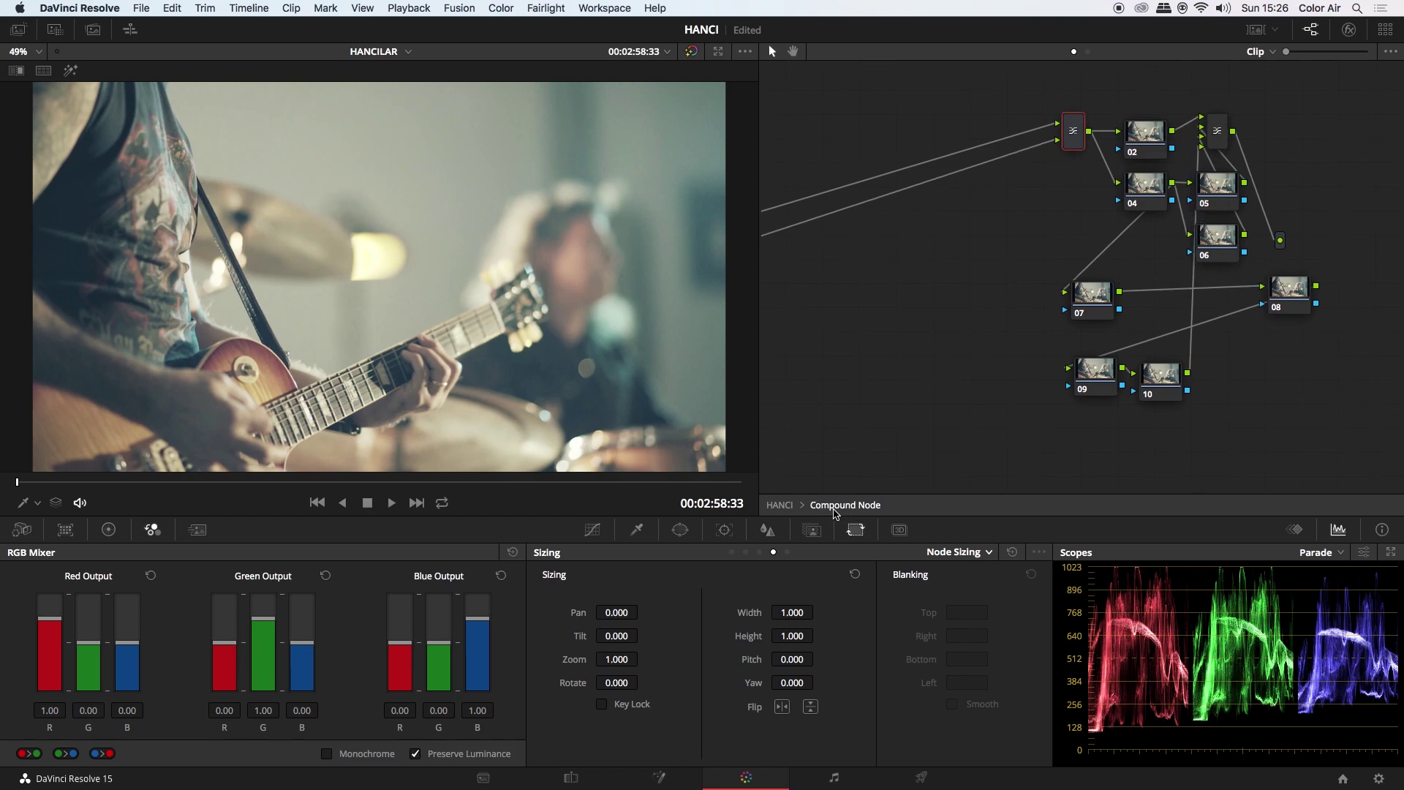
{"action": "left_click", "coordinate": [780, 505]}
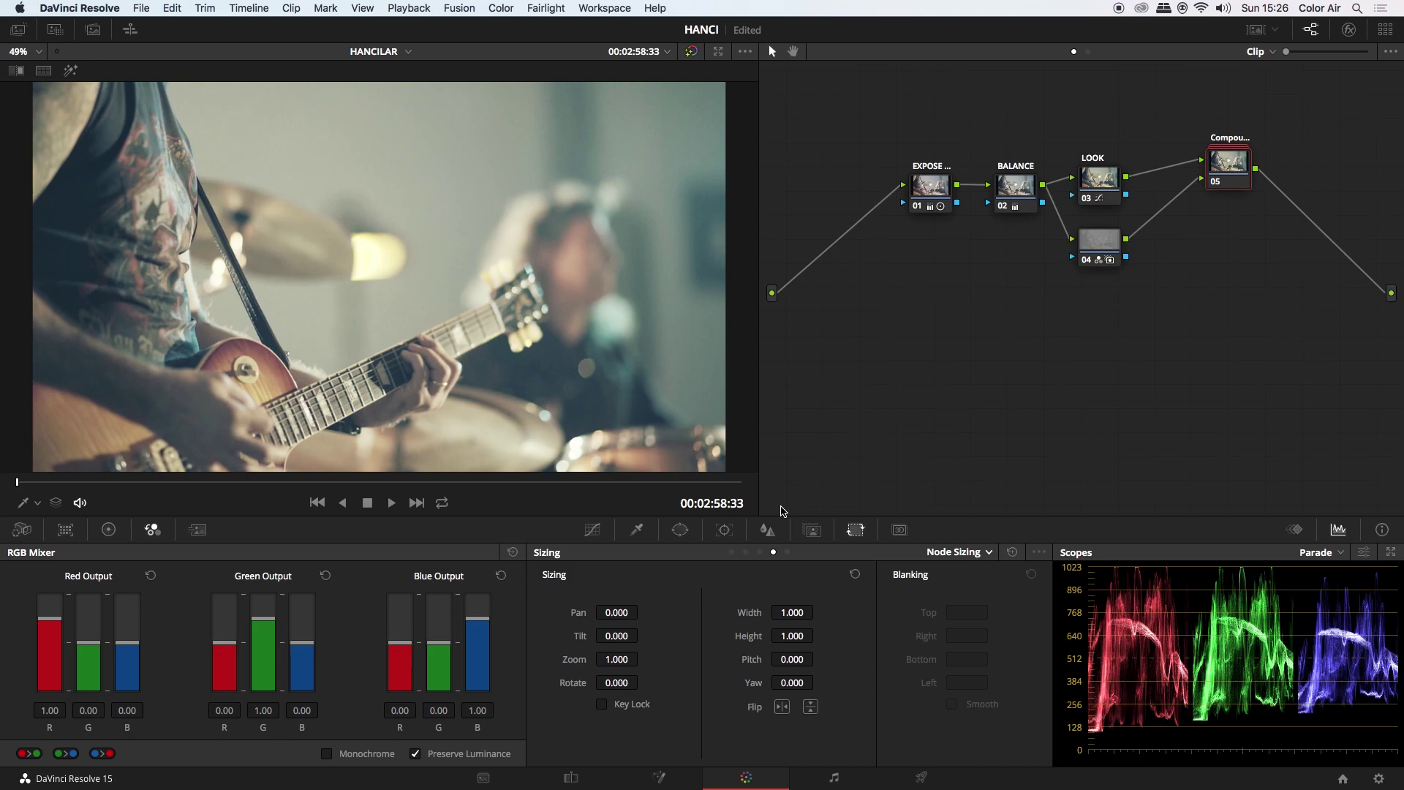
{"action": "right_click", "coordinate": [1233, 172]}
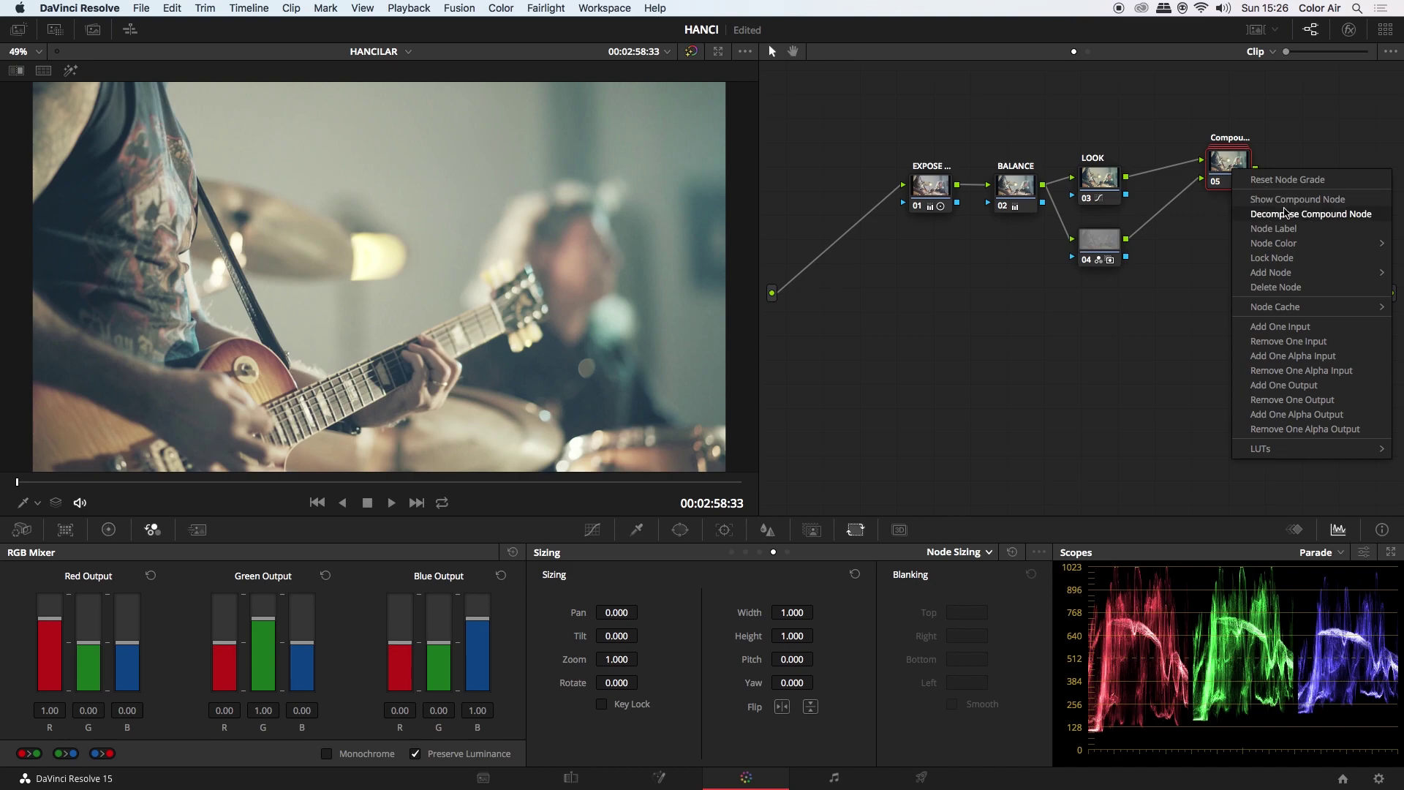
Step: Decompose compound node 05, restoring nodes 06 to 14 after LOOK
{"action": "left_click", "coordinate": [1310, 221]}
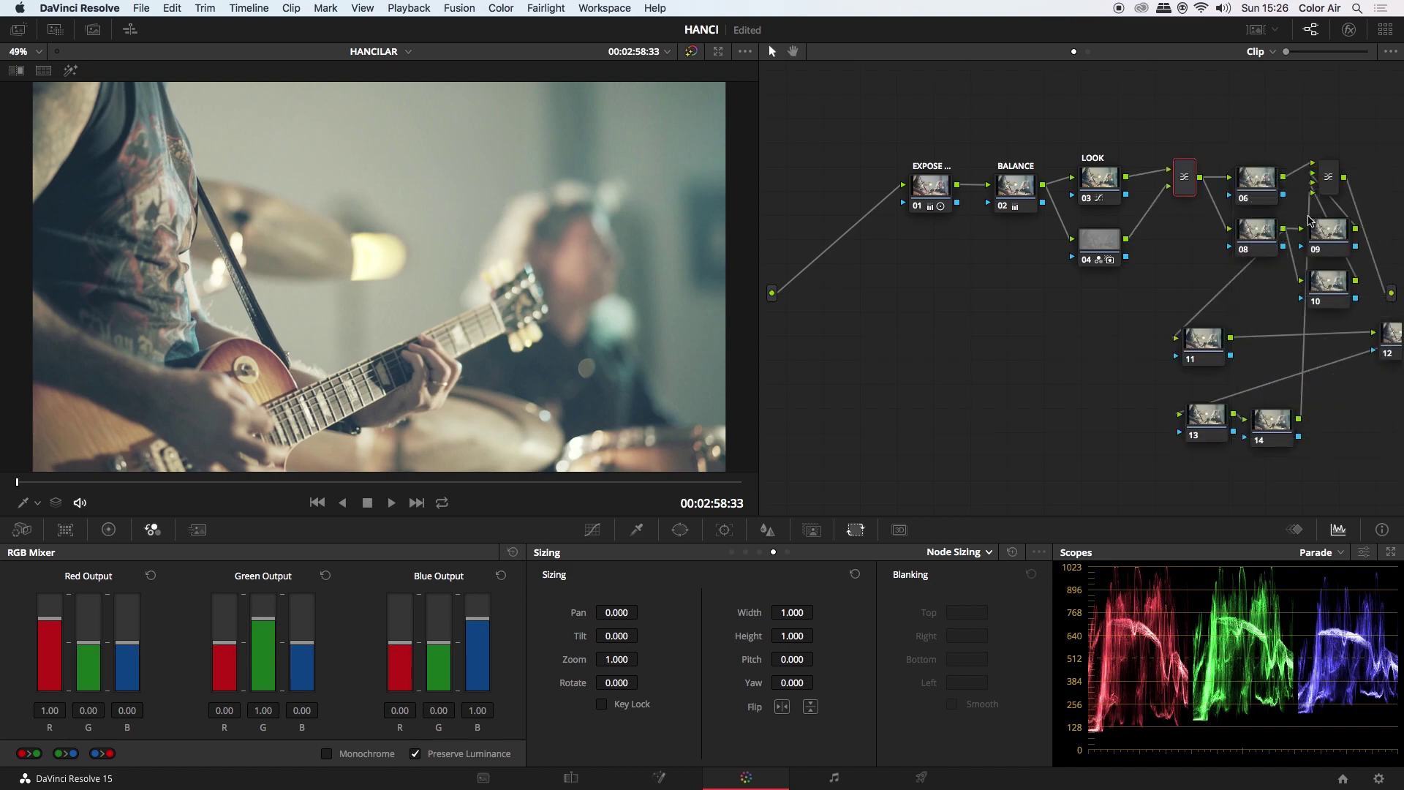